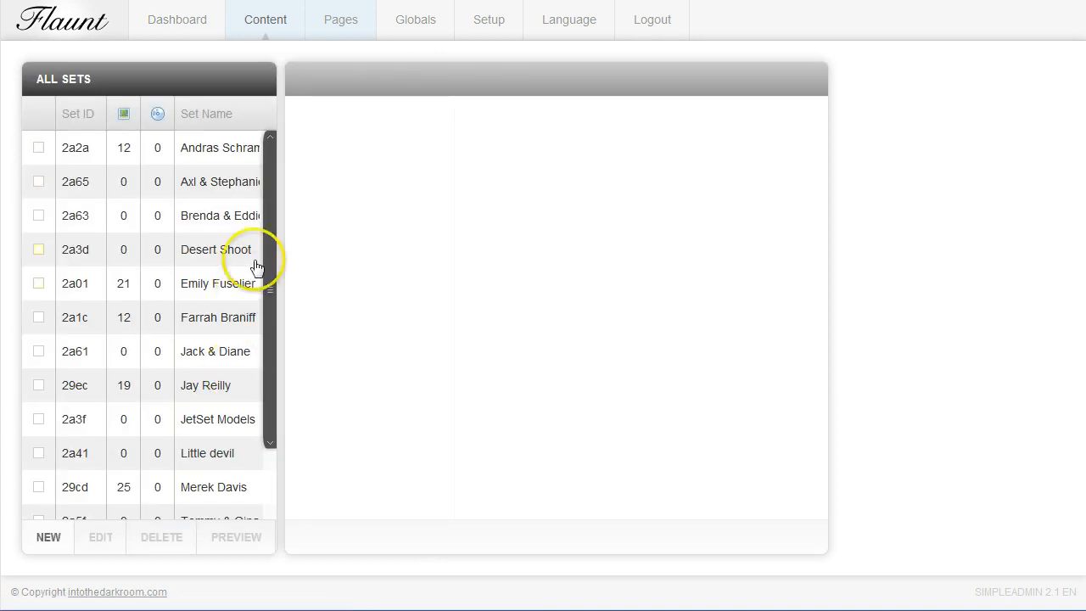
Create a new set titled with the client's first name followed by "the new client", and select it in the set list
{"action": "left_click_drag", "start_coordinate": [270, 249], "coordinate": [267, 330]}
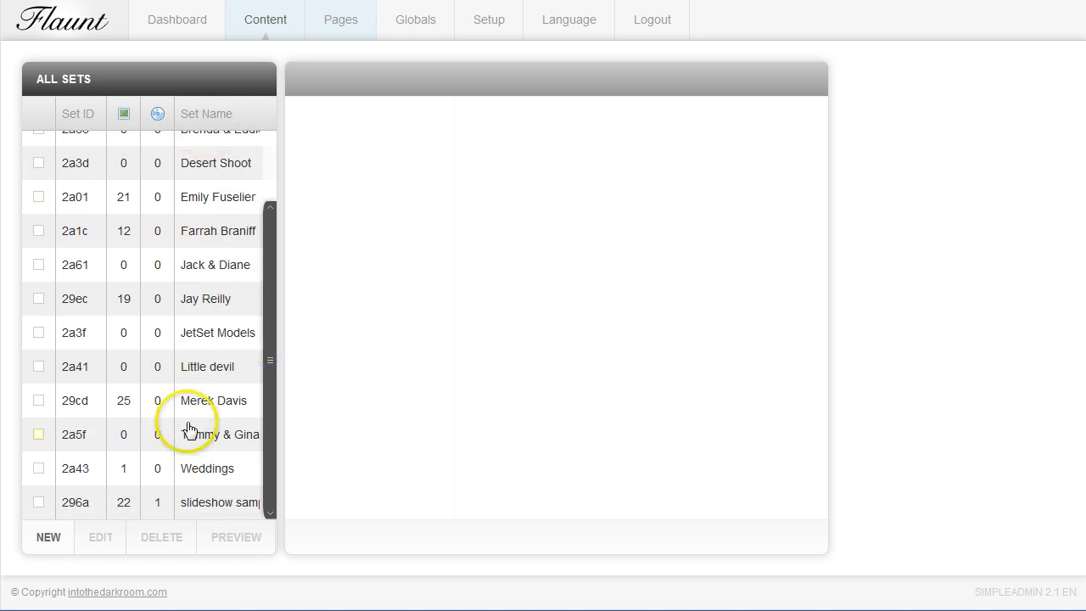
{"action": "left_click", "coordinate": [48, 551]}
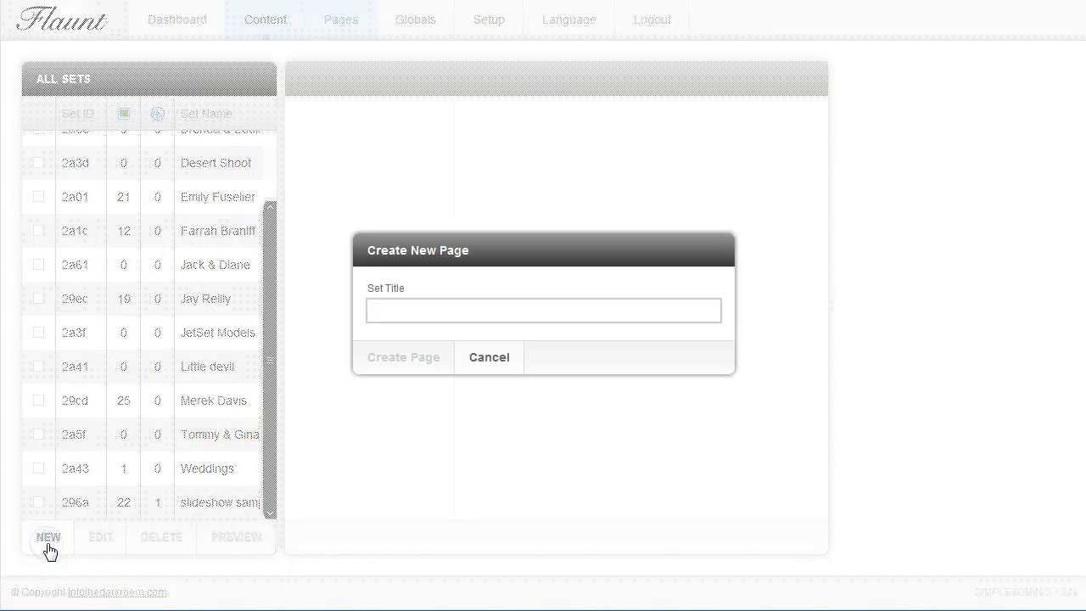
{"action": "left_click", "coordinate": [405, 306]}
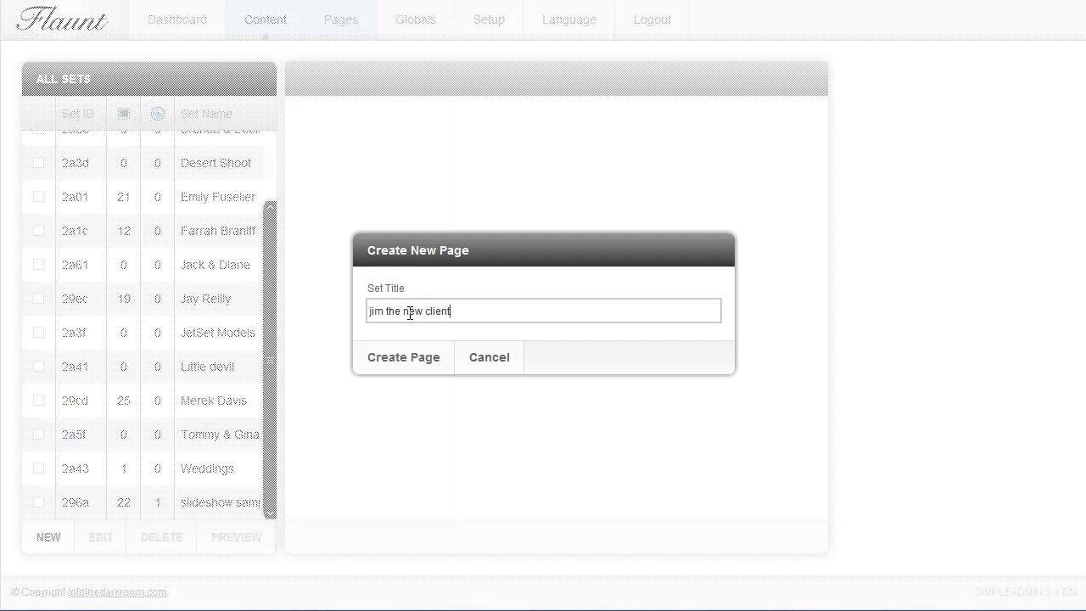
{"action": "left_click", "coordinate": [415, 357]}
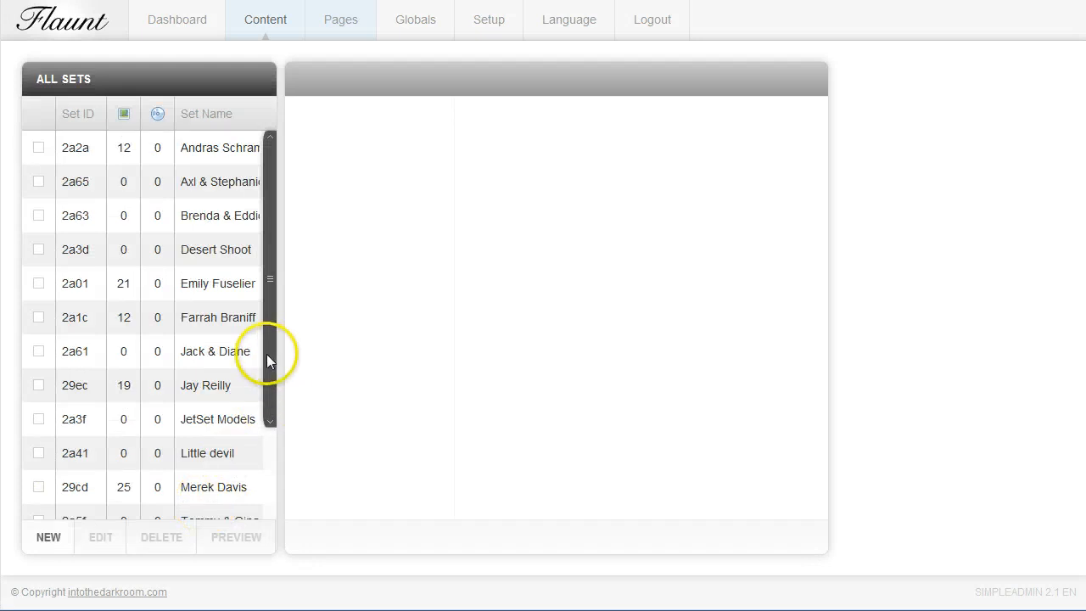
{"action": "left_click_drag", "start_coordinate": [267, 355], "coordinate": [265, 462]}
{"action": "left_click", "coordinate": [220, 479]}
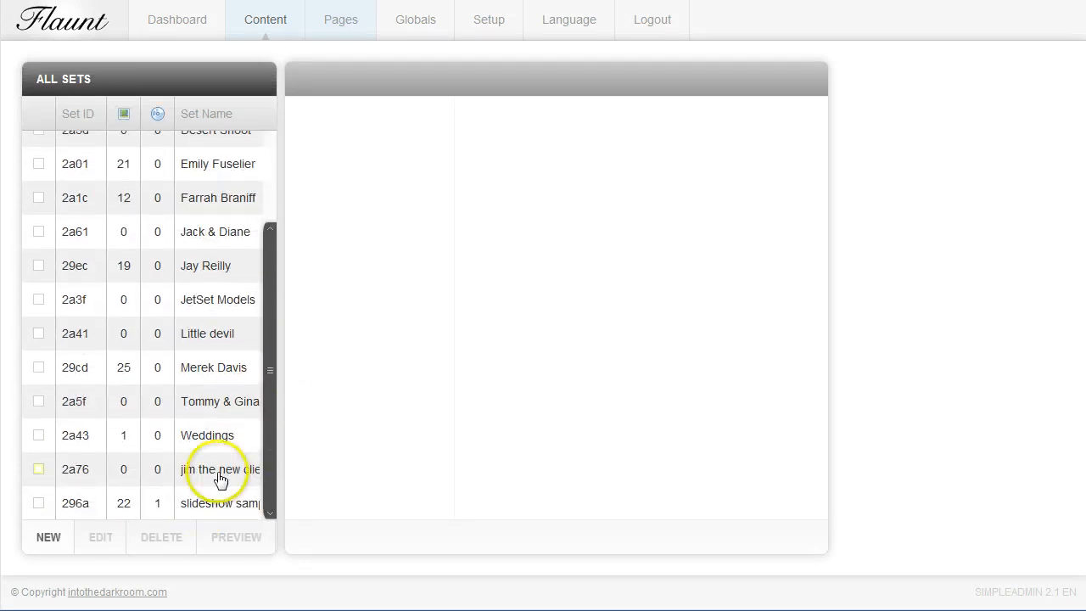
{"action": "left_click", "coordinate": [217, 471]}
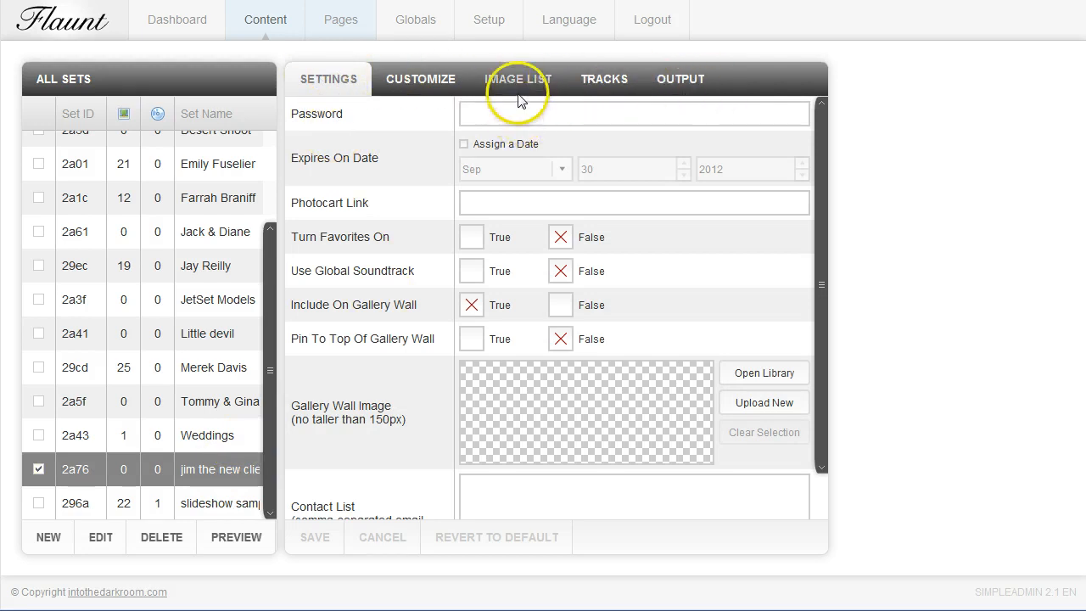
Upload all the JPG images in the computer's open folder to the new set's image list
{"action": "left_click", "coordinate": [521, 85]}
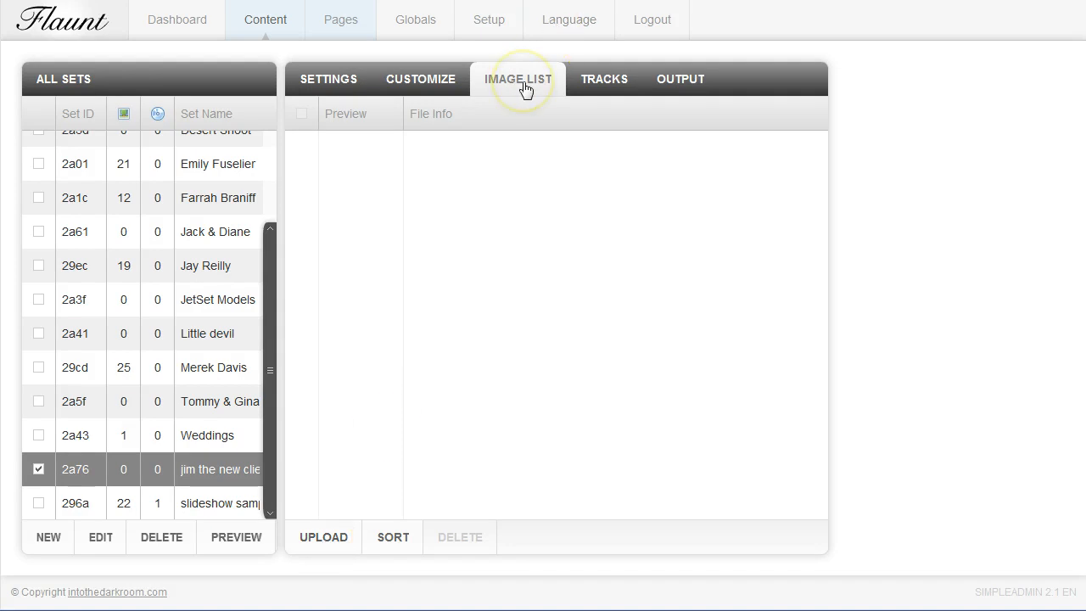
{"action": "left_click", "coordinate": [335, 547]}
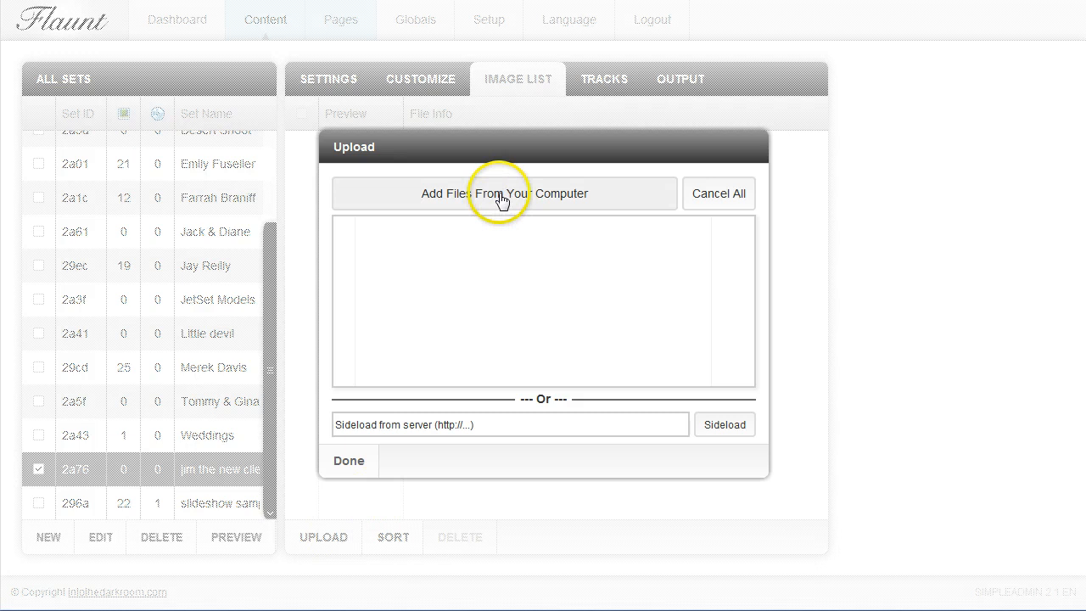
{"action": "left_click", "coordinate": [500, 200]}
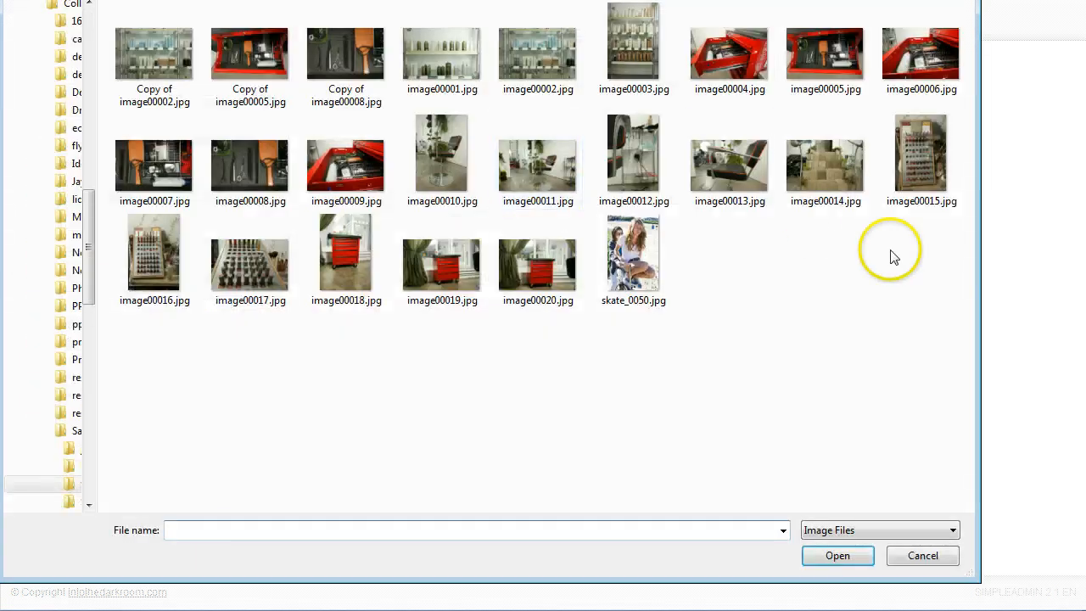
{"action": "left_click_drag", "start_coordinate": [831, 315], "coordinate": [119, 25]}
{"action": "left_click", "coordinate": [840, 560]}
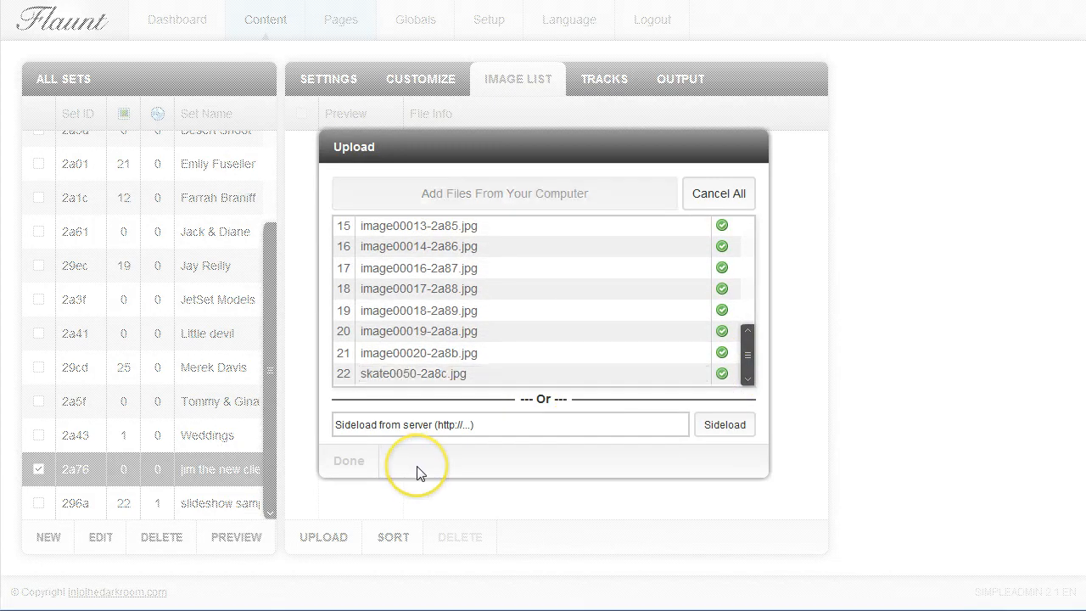
{"action": "left_click", "coordinate": [351, 465]}
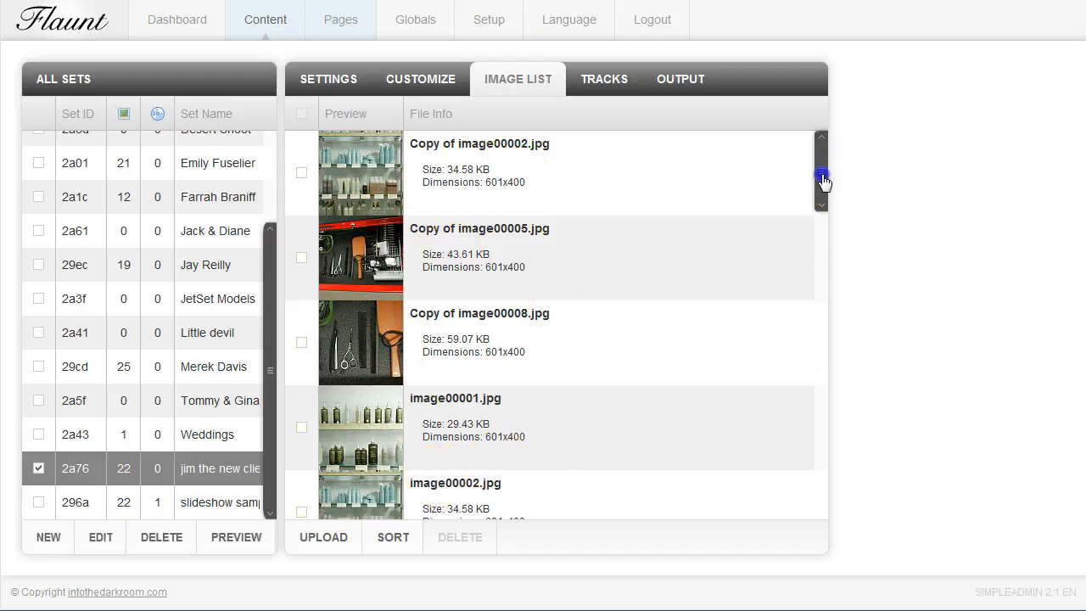
Delete the oversized image skate_0050.jpg from the set's image list
{"action": "left_click_drag", "start_coordinate": [823, 180], "coordinate": [823, 501]}
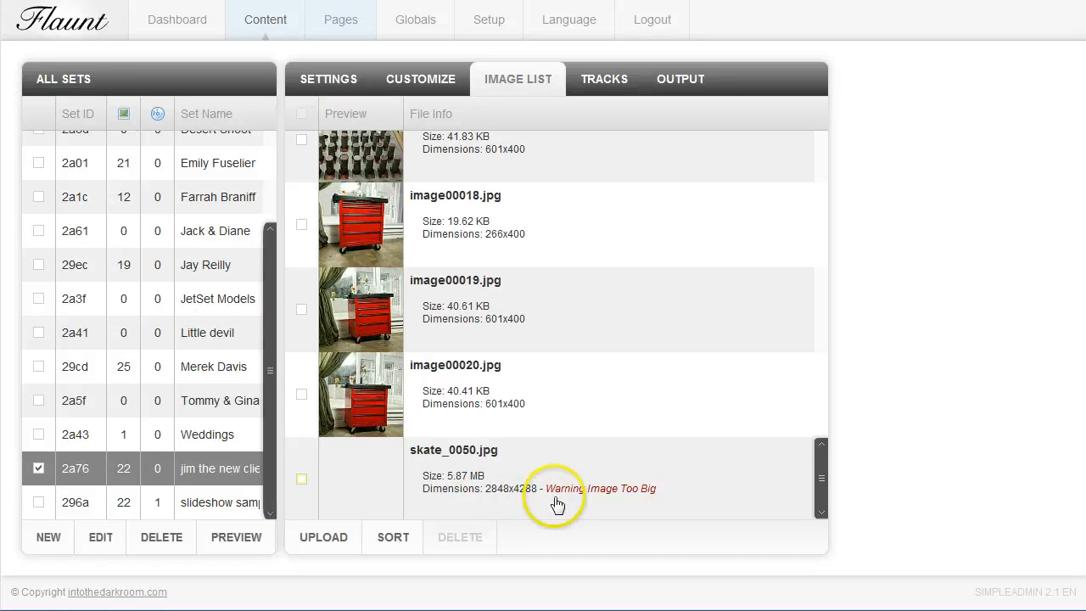
{"action": "left_click", "coordinate": [304, 482]}
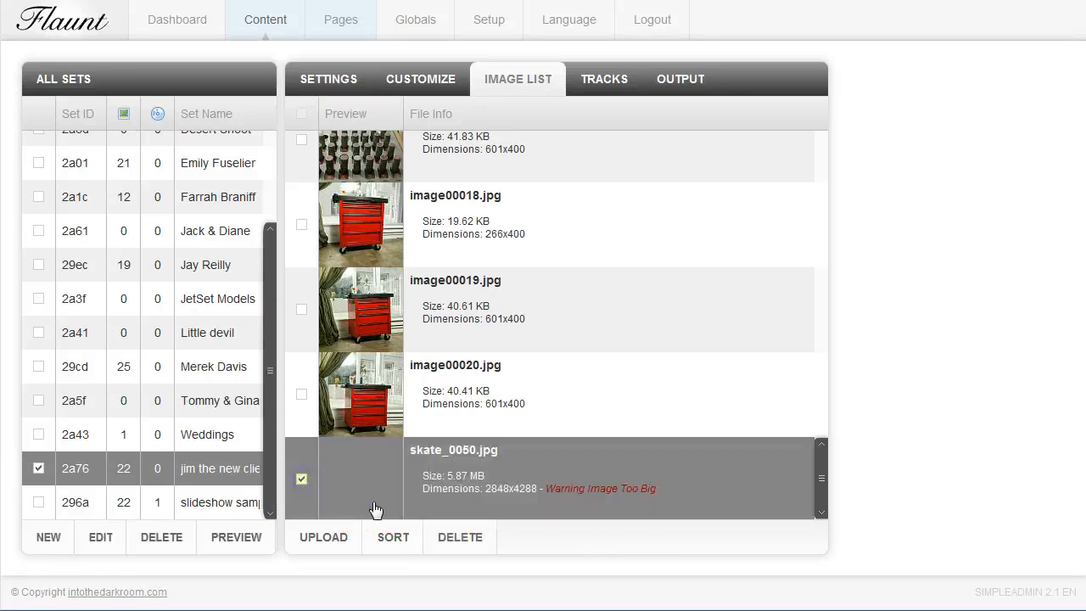
{"action": "left_click", "coordinate": [464, 541]}
{"action": "left_click", "coordinate": [415, 353]}
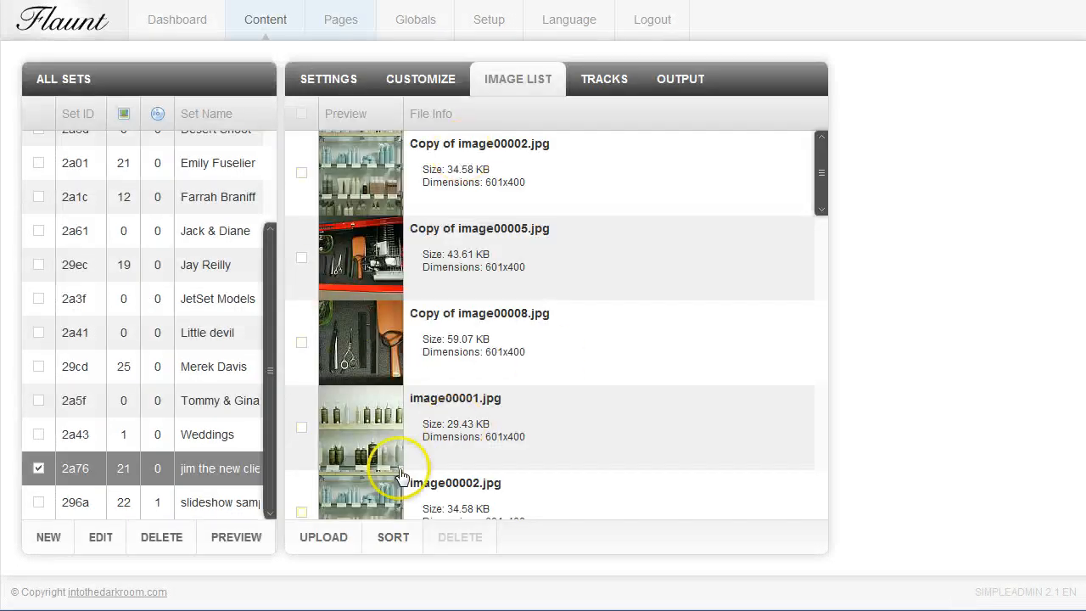
Reorder the set's images with the chair seat close-up first and the red drawer and cabinet photos gathered in the first row, and save the order
{"action": "left_click", "coordinate": [394, 539]}
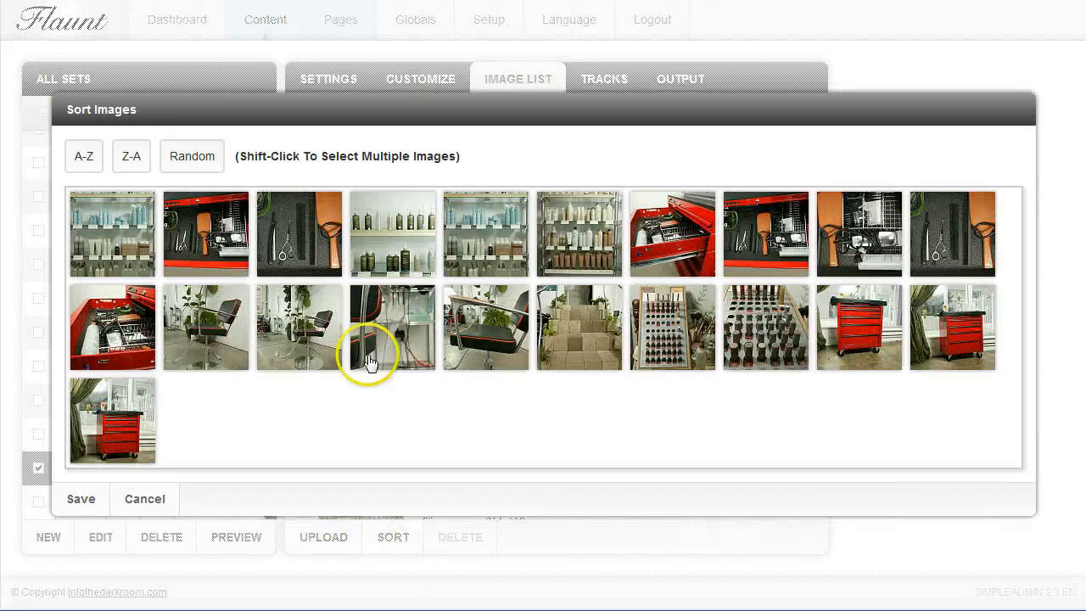
{"action": "left_click_drag", "start_coordinate": [497, 332], "coordinate": [241, 246]}
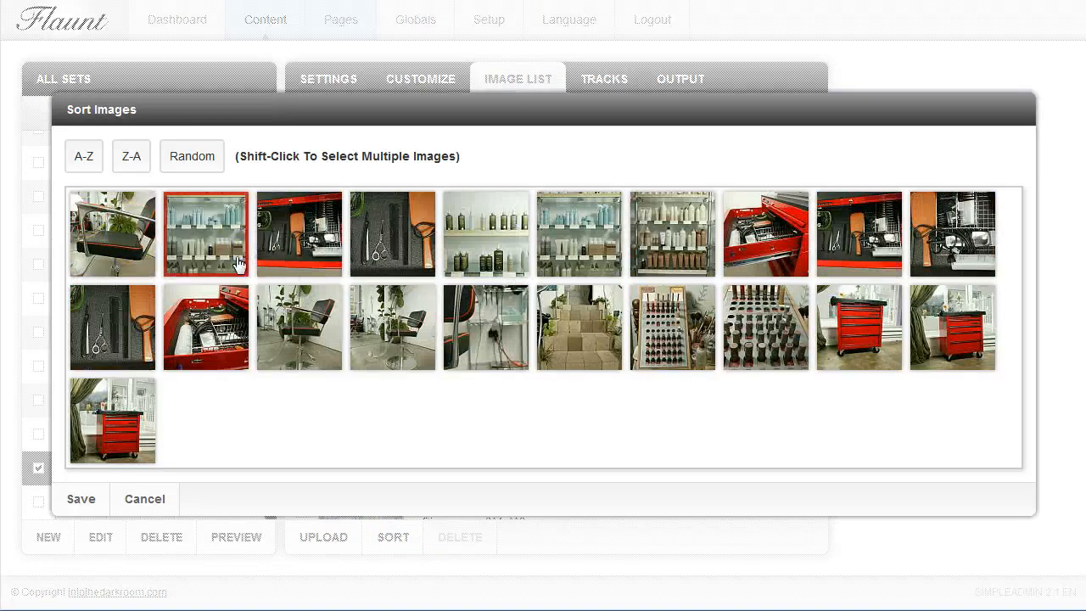
{"action": "left_click_drag", "start_coordinate": [789, 244], "coordinate": [280, 248]}
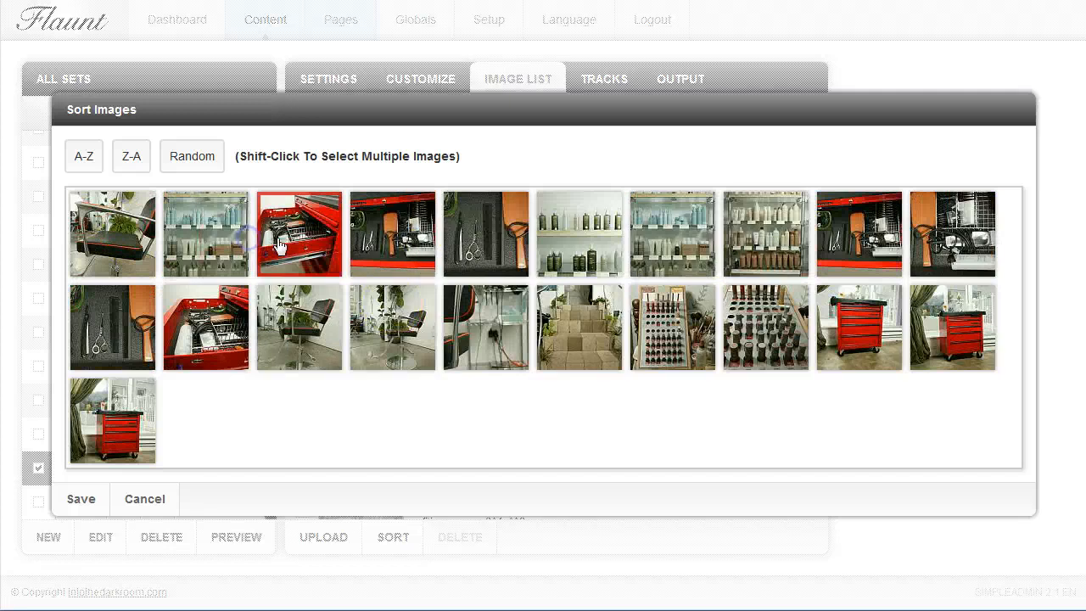
{"action": "left_click_drag", "start_coordinate": [216, 344], "coordinate": [437, 246]}
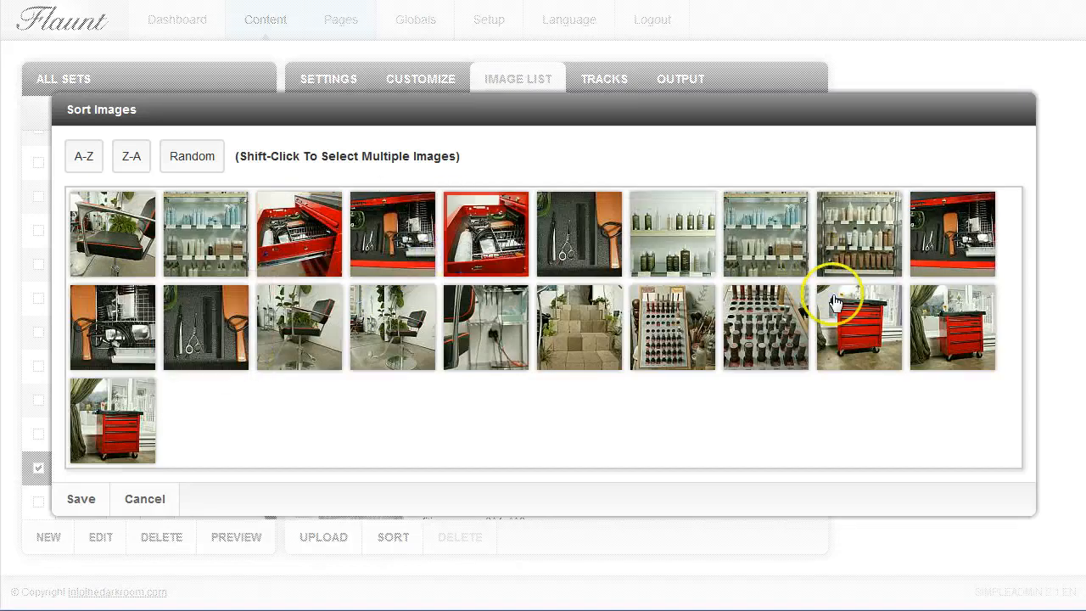
{"action": "left_click_drag", "start_coordinate": [837, 285], "coordinate": [519, 229]}
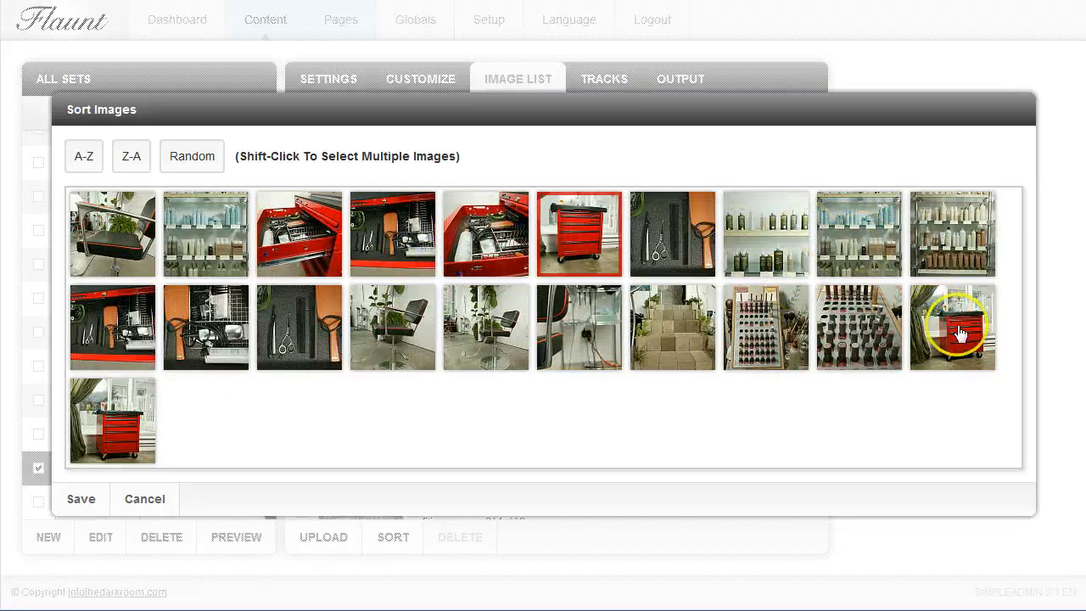
{"action": "left_click_drag", "start_coordinate": [957, 327], "coordinate": [616, 216]}
{"action": "left_click_drag", "start_coordinate": [109, 413], "coordinate": [600, 252]}
{"action": "mouse_move", "coordinate": [279, 337]}
{"action": "left_mouse_down"}
{"action": "mouse_move", "coordinate": [699, 243]}
{"action": "mouse_move", "coordinate": [747, 241]}
{"action": "left_mouse_up"}
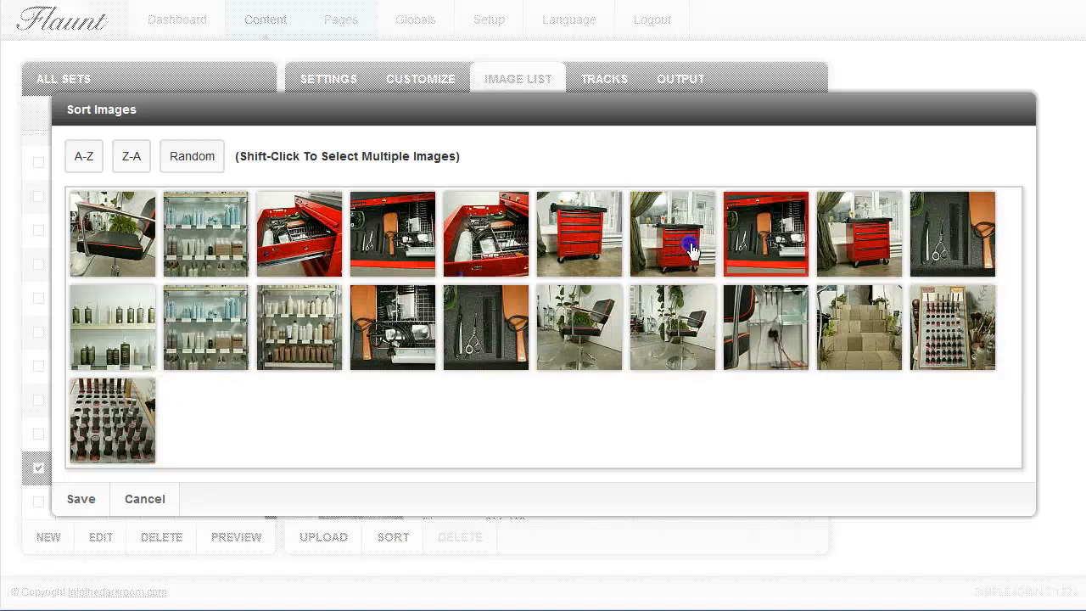
{"action": "left_click", "coordinate": [84, 500]}
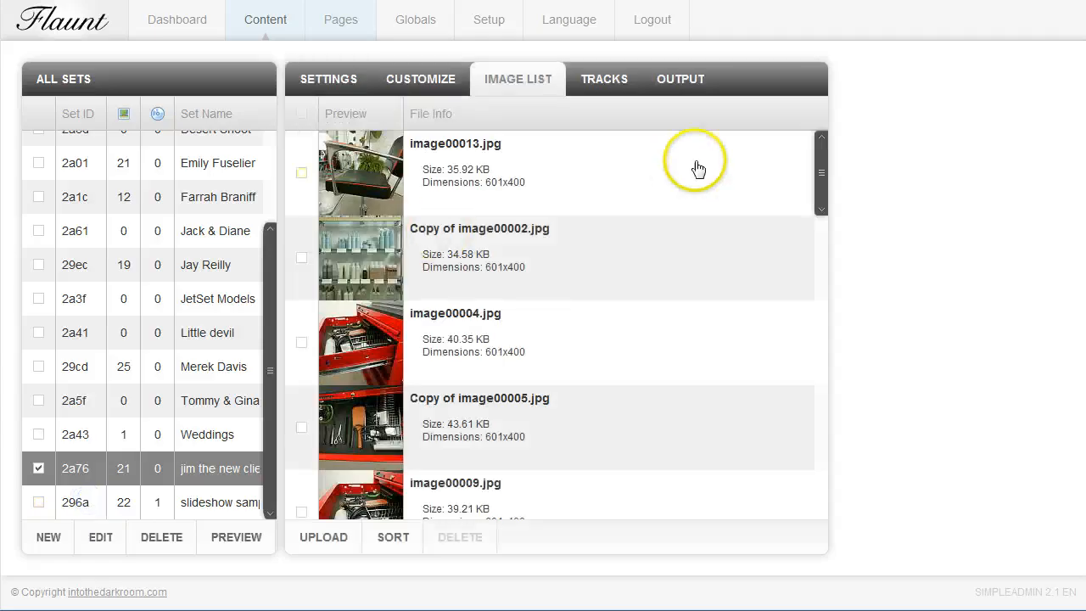
{"action": "left_click", "coordinate": [609, 87]}
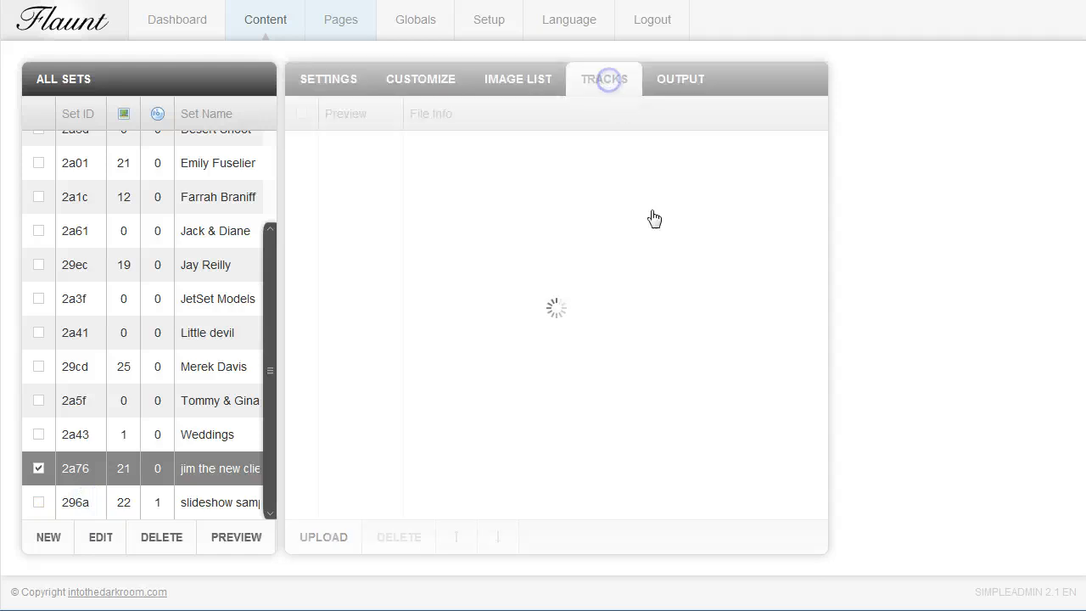
{"action": "left_click", "coordinate": [326, 537]}
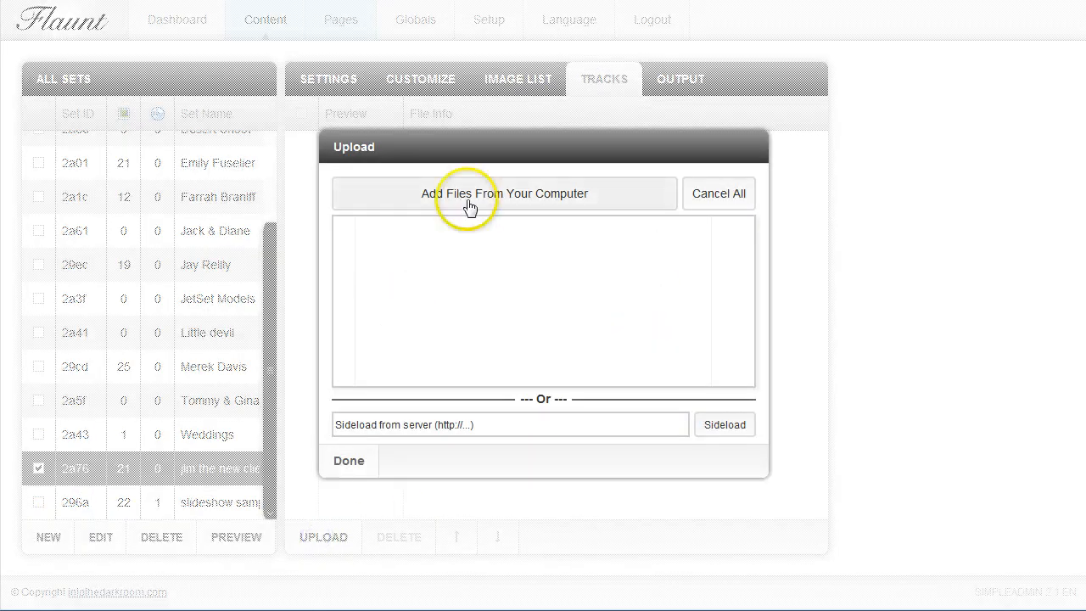
{"action": "left_click", "coordinate": [499, 194]}
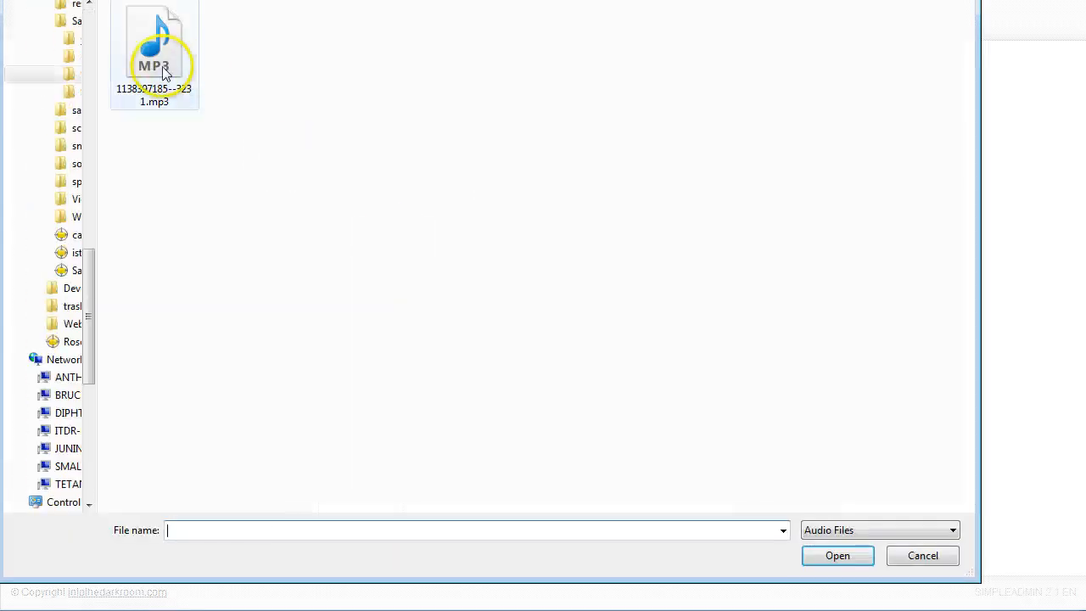
{"action": "left_click", "coordinate": [158, 68]}
{"action": "left_click", "coordinate": [843, 555]}
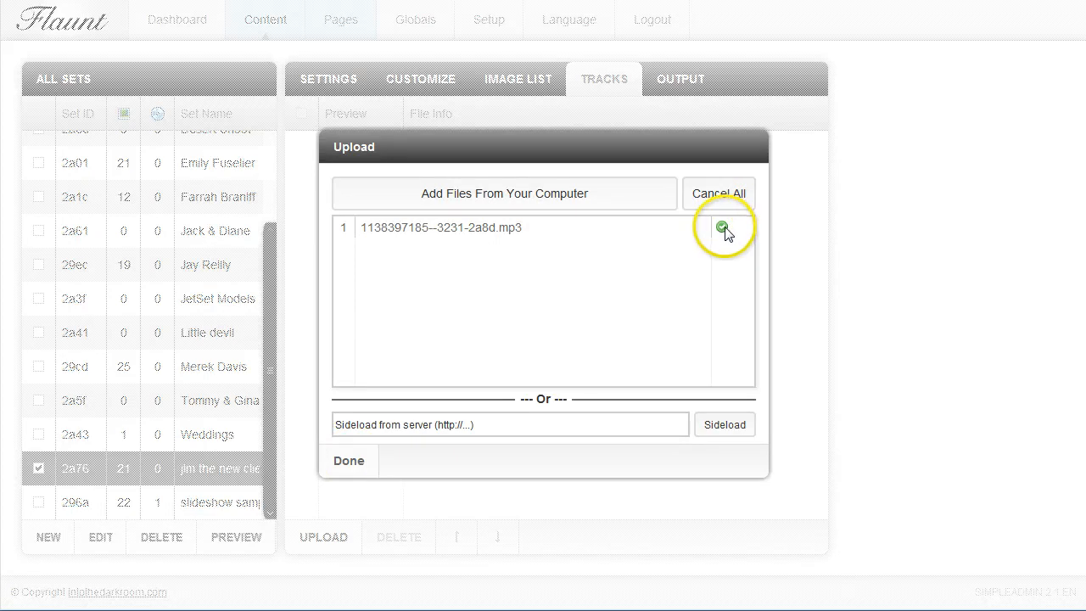
{"action": "left_click", "coordinate": [355, 459]}
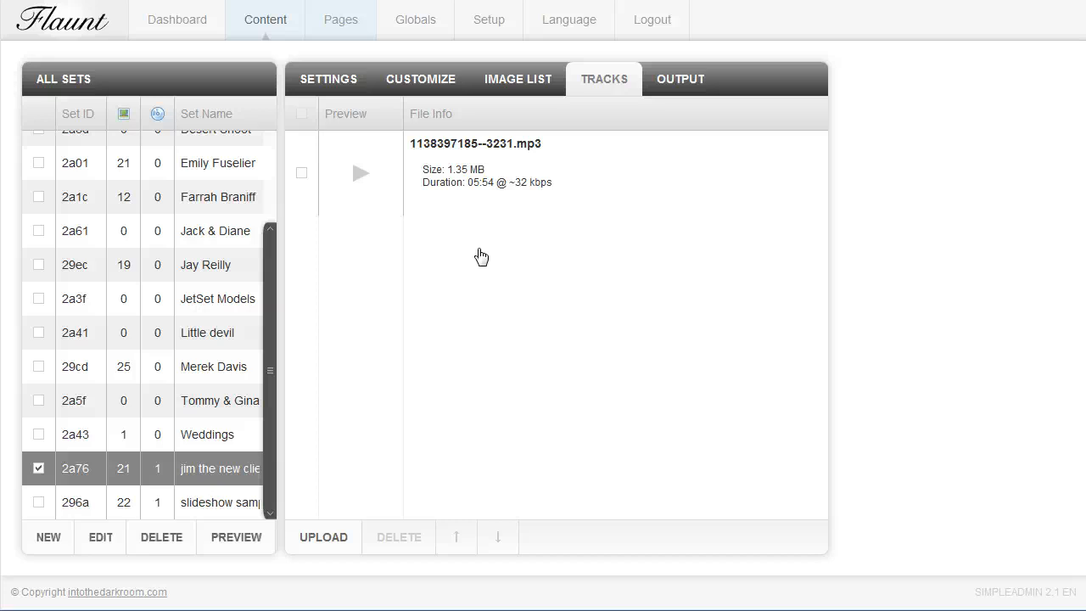
Copy the set's Direct Link output URL and open it in a new browser tab to view the set
{"action": "left_click", "coordinate": [680, 85]}
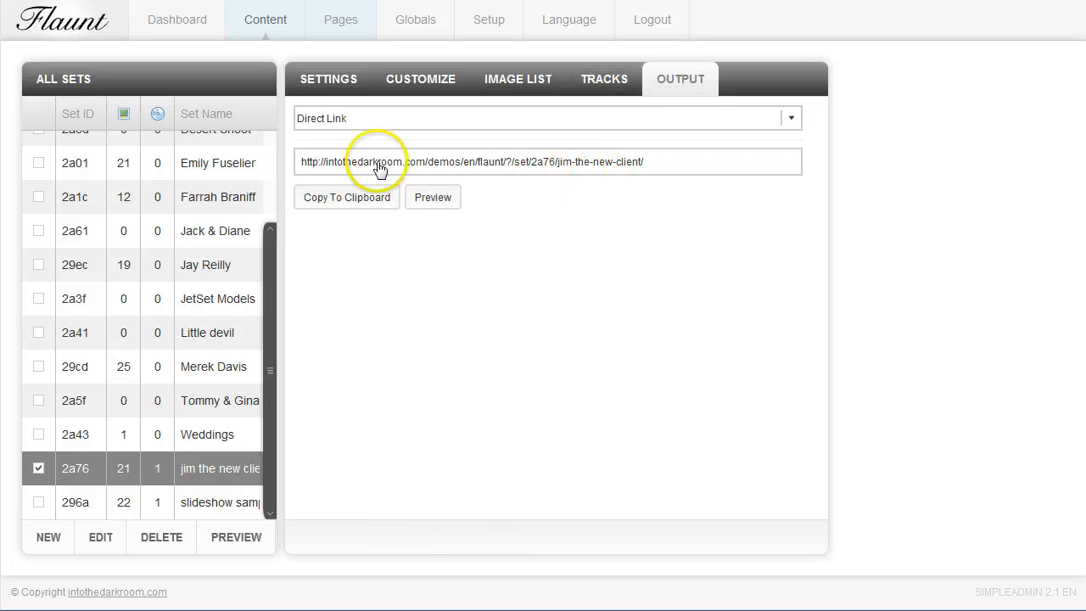
{"action": "left_click", "coordinate": [794, 118]}
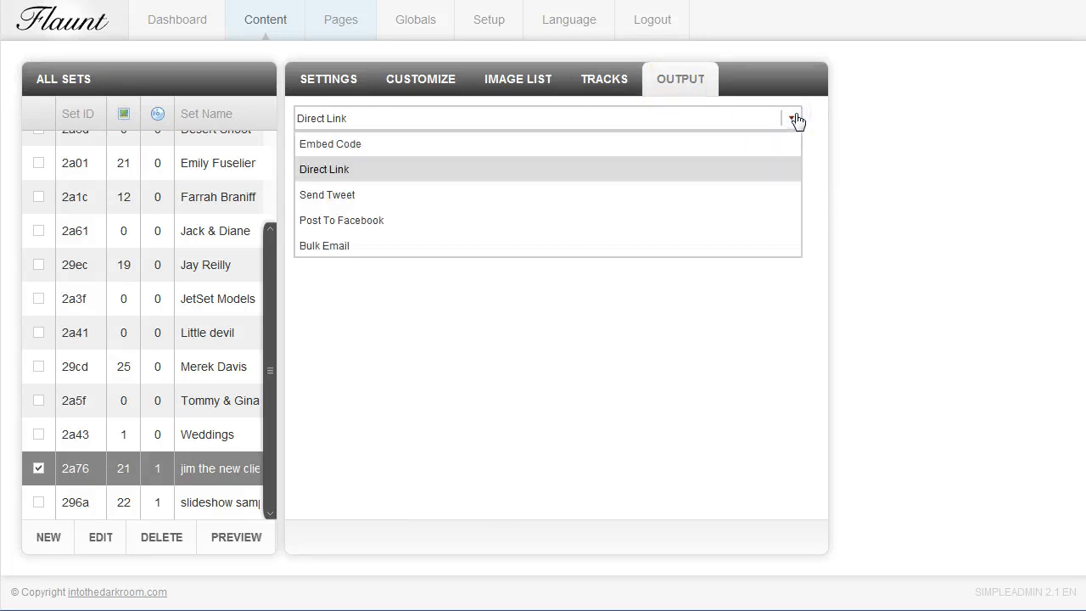
{"action": "left_click", "coordinate": [759, 169]}
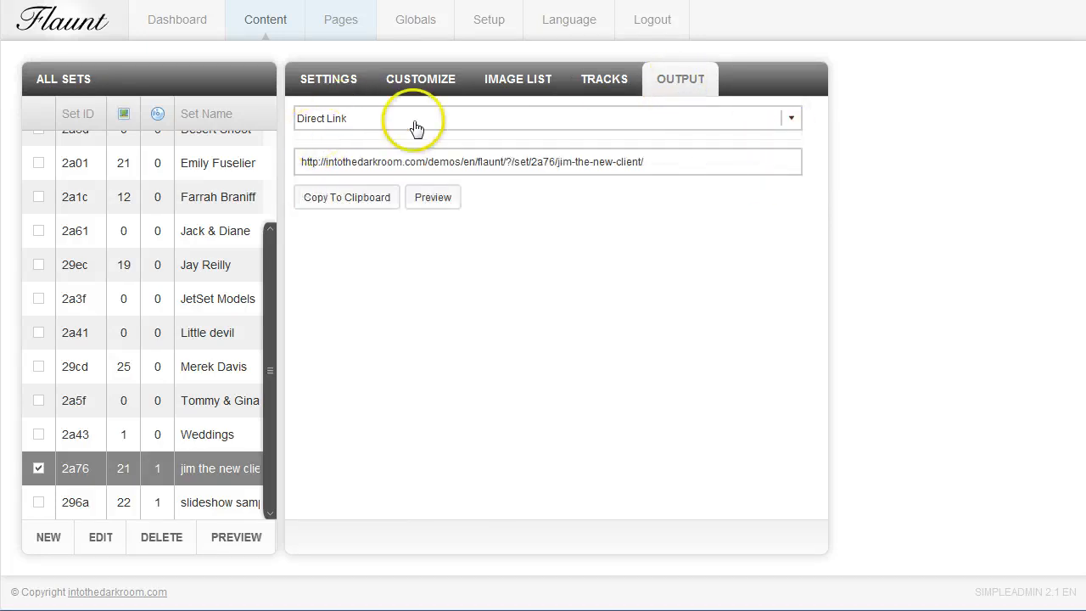
{"action": "left_click", "coordinate": [676, 163]}
{"action": "key", "text": "ctrl+c"}
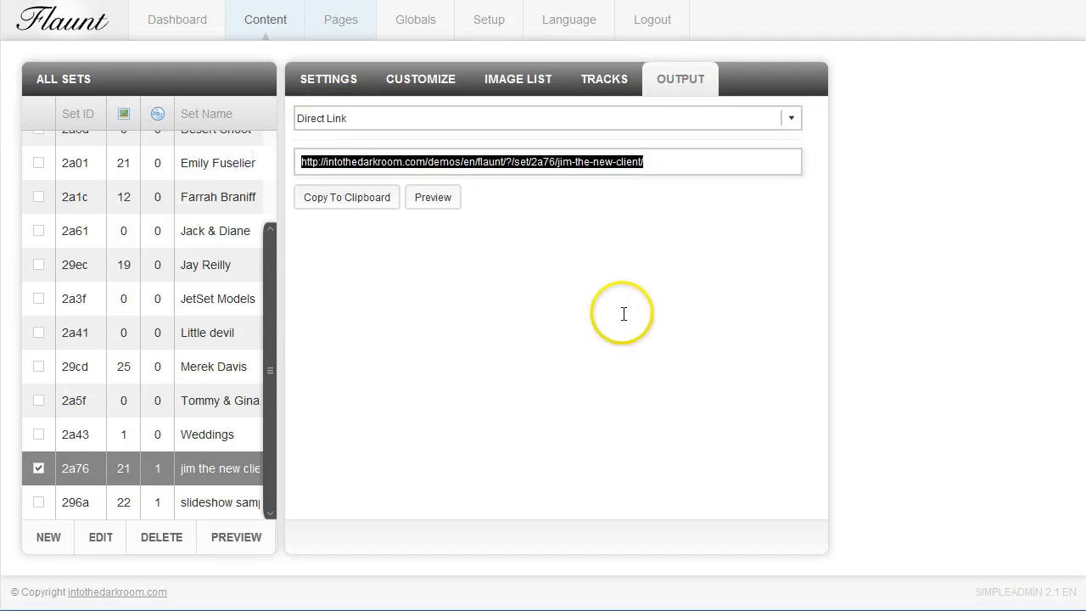
{"action": "key", "text": "ctrl+t"}
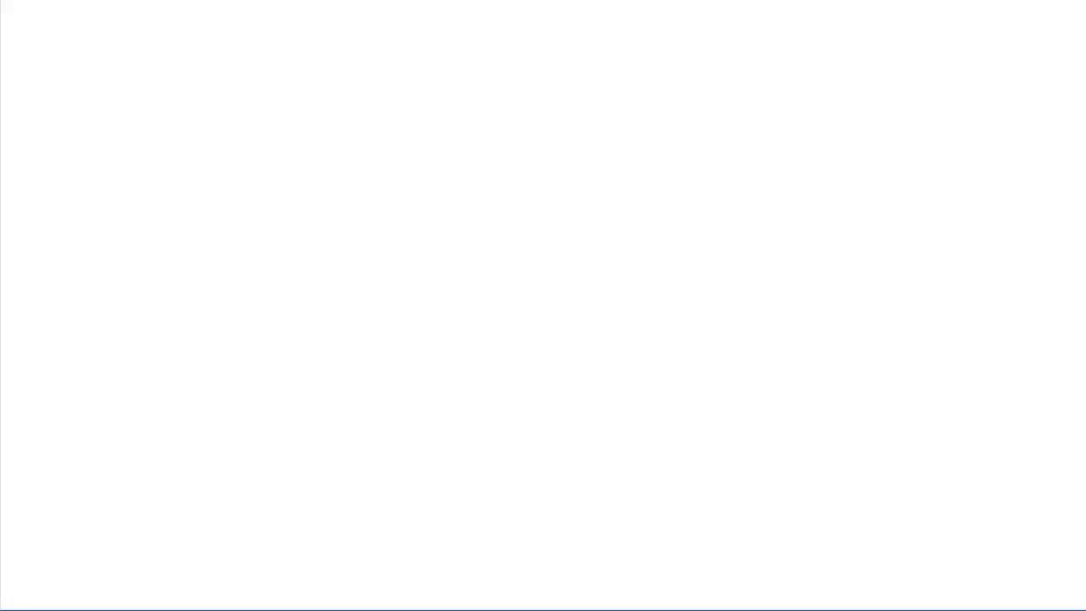
{"action": "key", "text": "ctrl+v"}
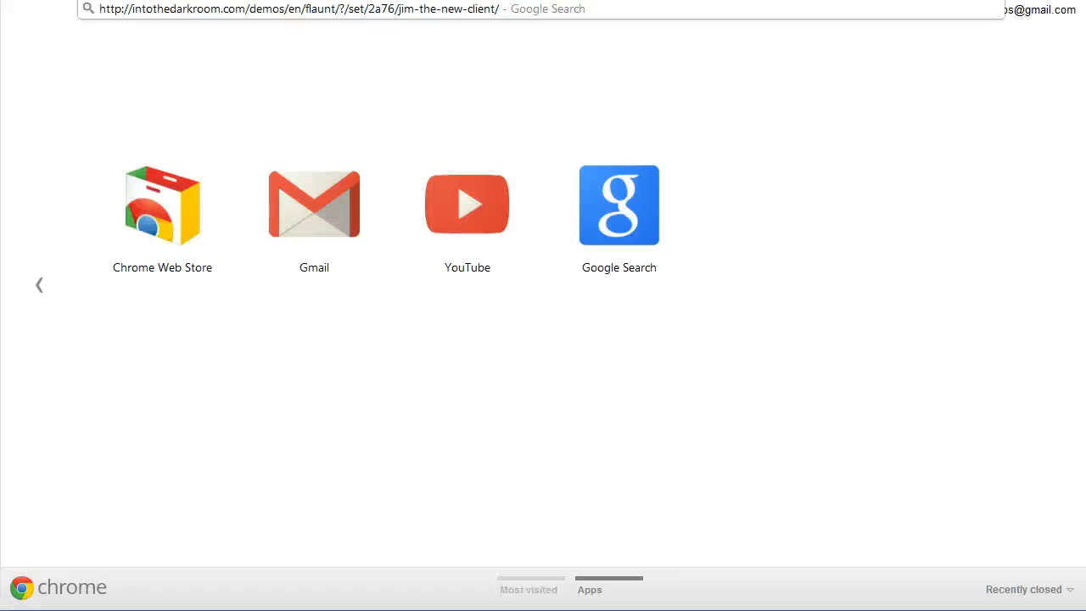
{"action": "key", "text": "Return"}
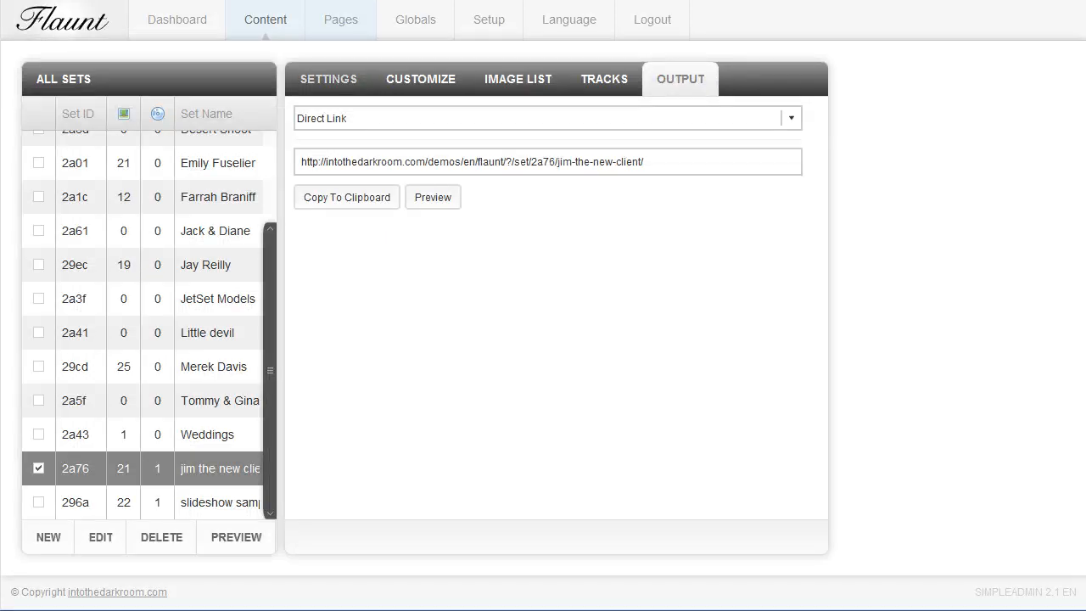
In the client set's settings, enter an access password and assign an expiration date of Sep 24, 2012
{"action": "left_click", "coordinate": [328, 79]}
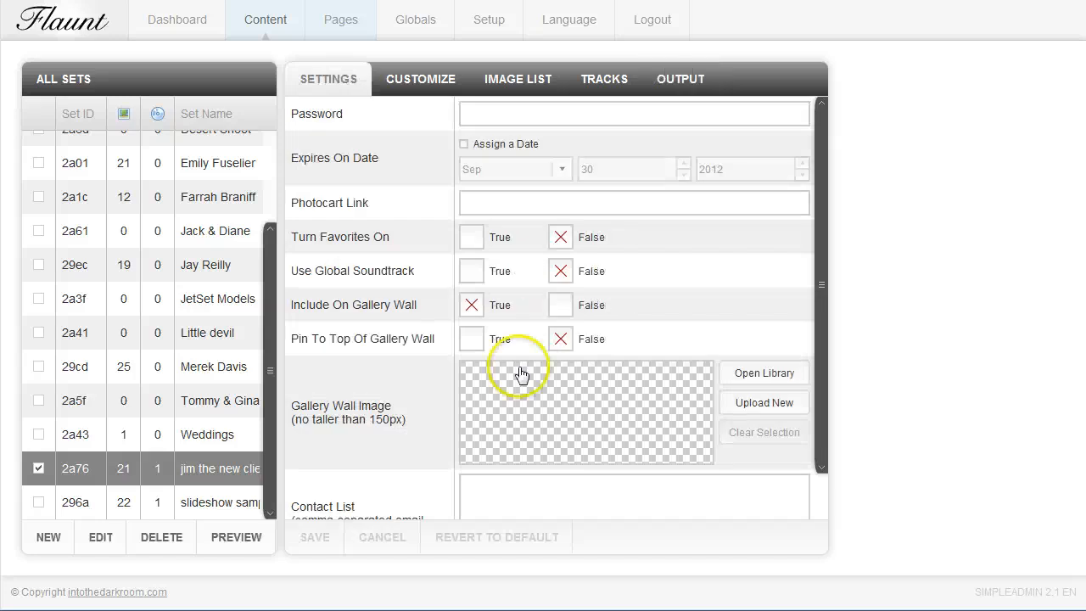
{"action": "left_click", "coordinate": [474, 115]}
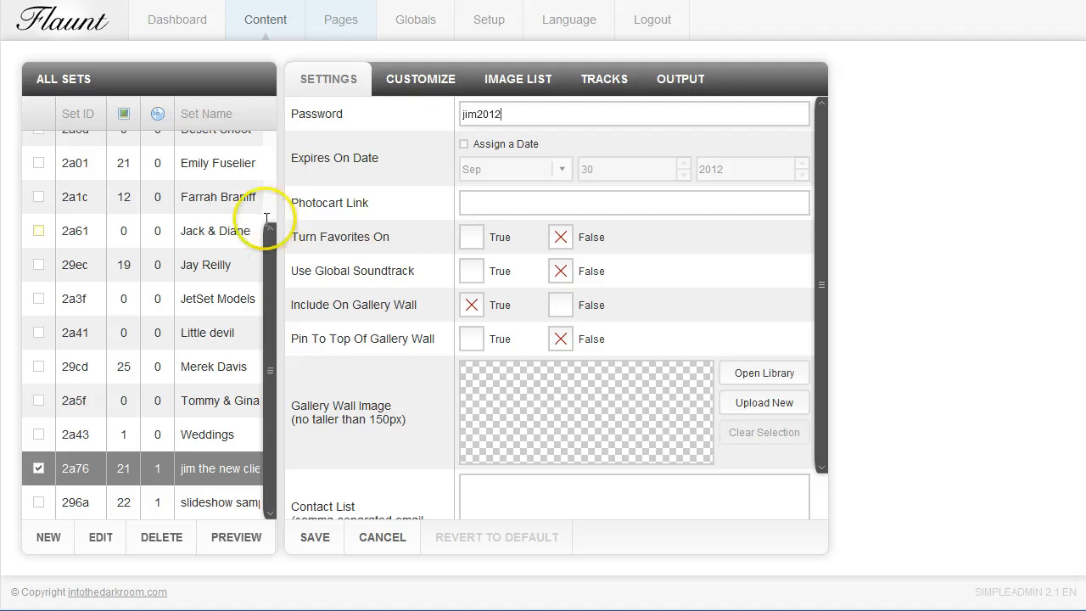
{"action": "left_click", "coordinate": [463, 144]}
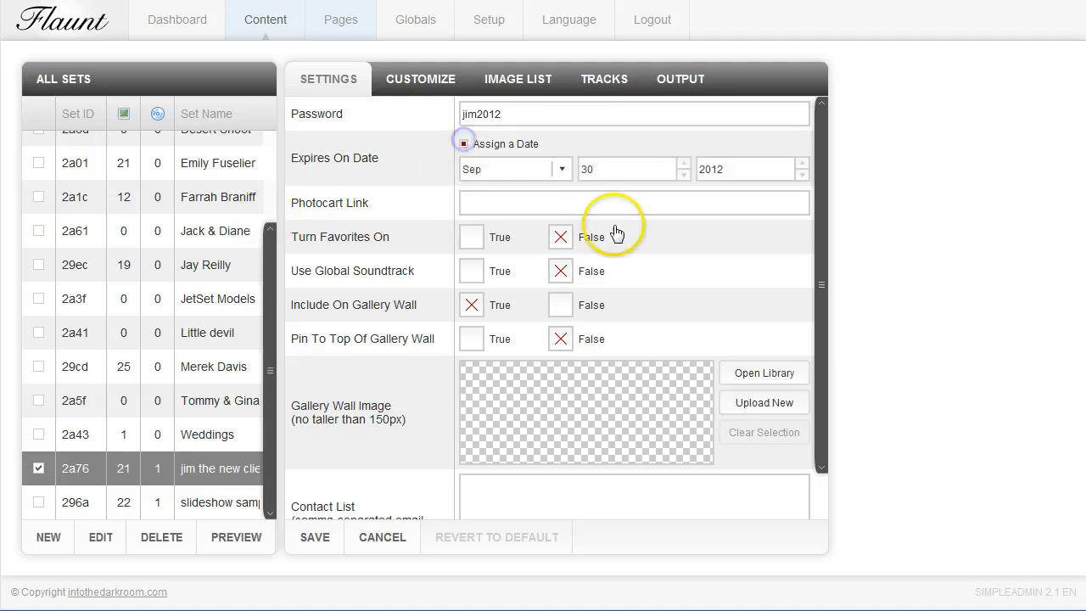
{"action": "left_click", "coordinate": [559, 169]}
{"action": "left_click", "coordinate": [528, 272]}
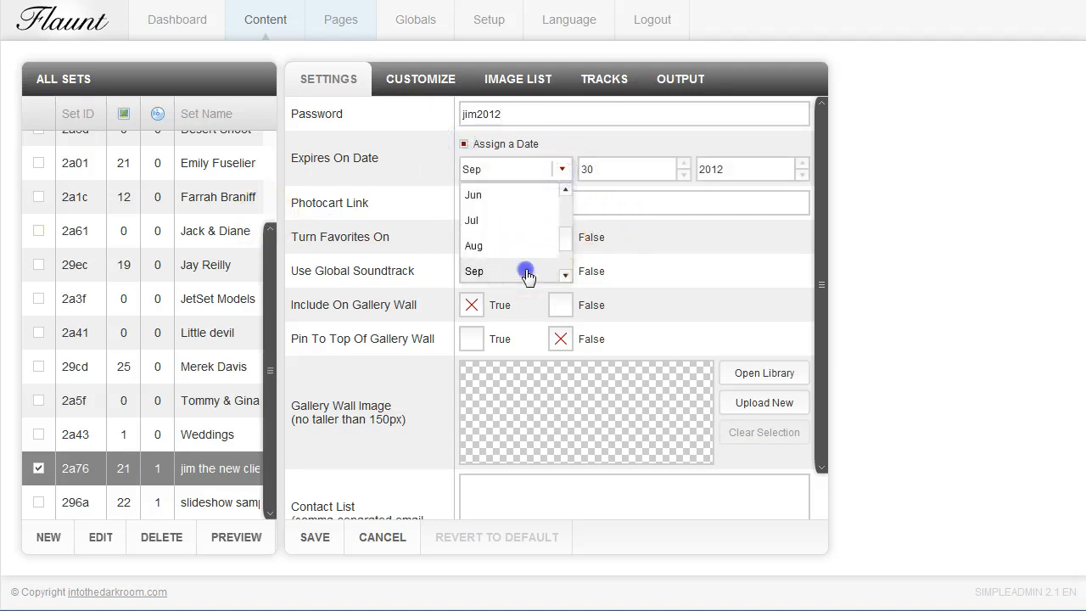
{"action": "left_click", "coordinate": [684, 175]}
{"action": "left_click", "coordinate": [684, 174]}
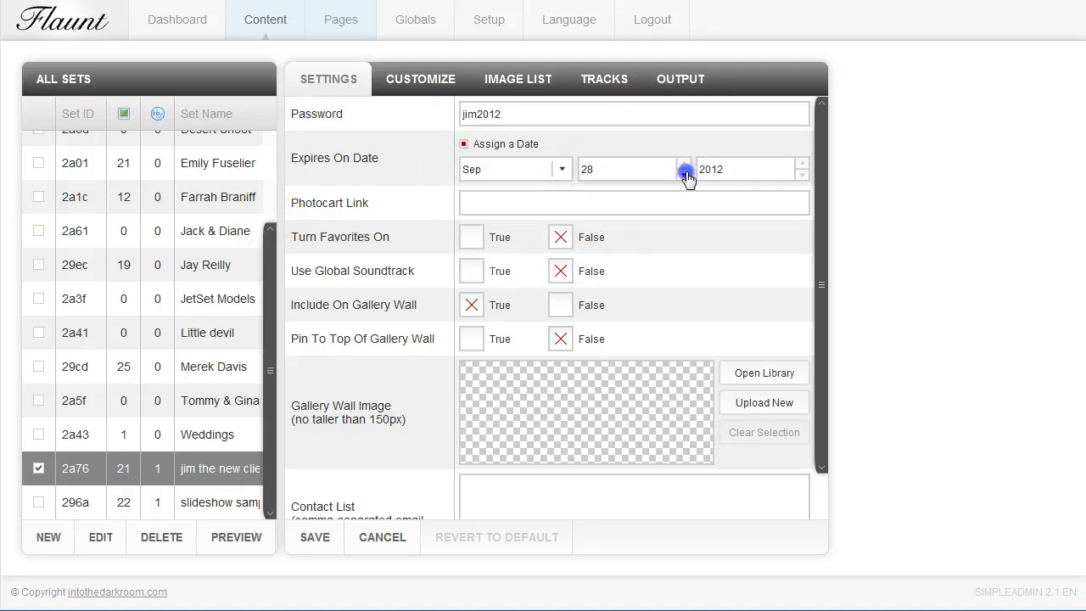
{"action": "left_click", "coordinate": [793, 177]}
Turn favorites on for the set and pin it to the top of the gallery wall
{"action": "left_click", "coordinate": [490, 206]}
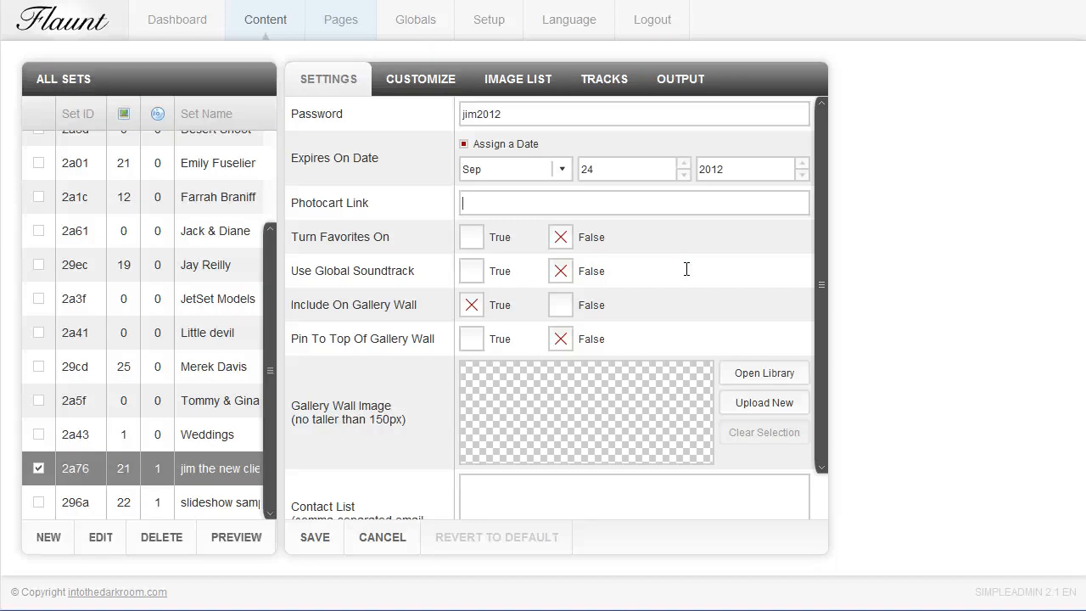
{"action": "left_click", "coordinate": [472, 237]}
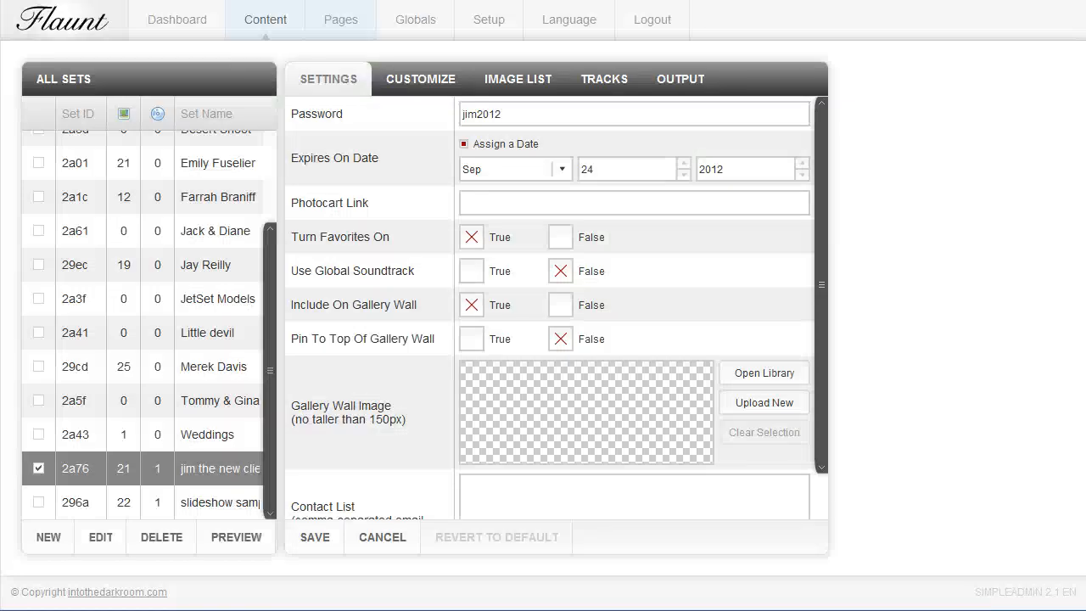
{"action": "left_click", "coordinate": [471, 339]}
Upload image00004.jpg from the computer as the set's gallery wall image
{"action": "left_click", "coordinate": [787, 409]}
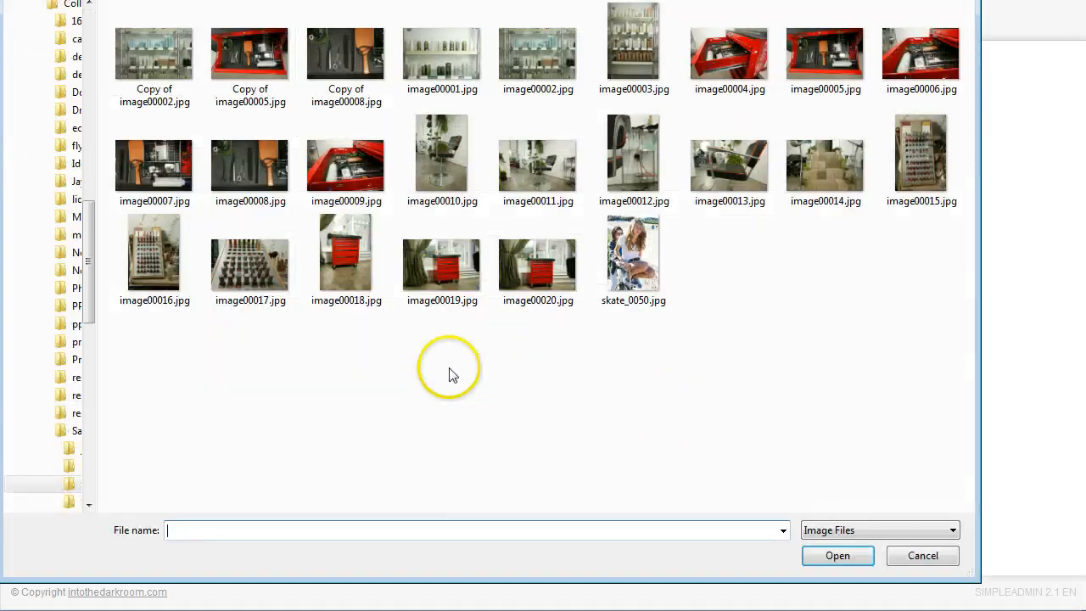
{"action": "left_click", "coordinate": [747, 60]}
{"action": "left_click", "coordinate": [840, 555]}
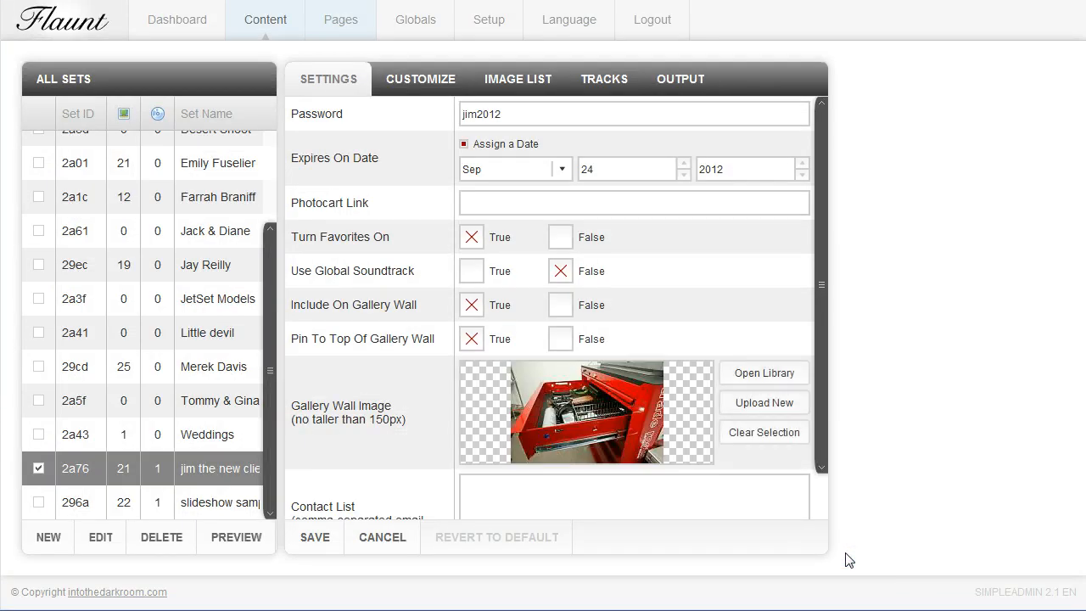
Enter the client's email address in the set's contact list and save the settings
{"action": "scroll", "coordinate": [845, 554], "scroll_direction": "down", "scroll_amount": 3}
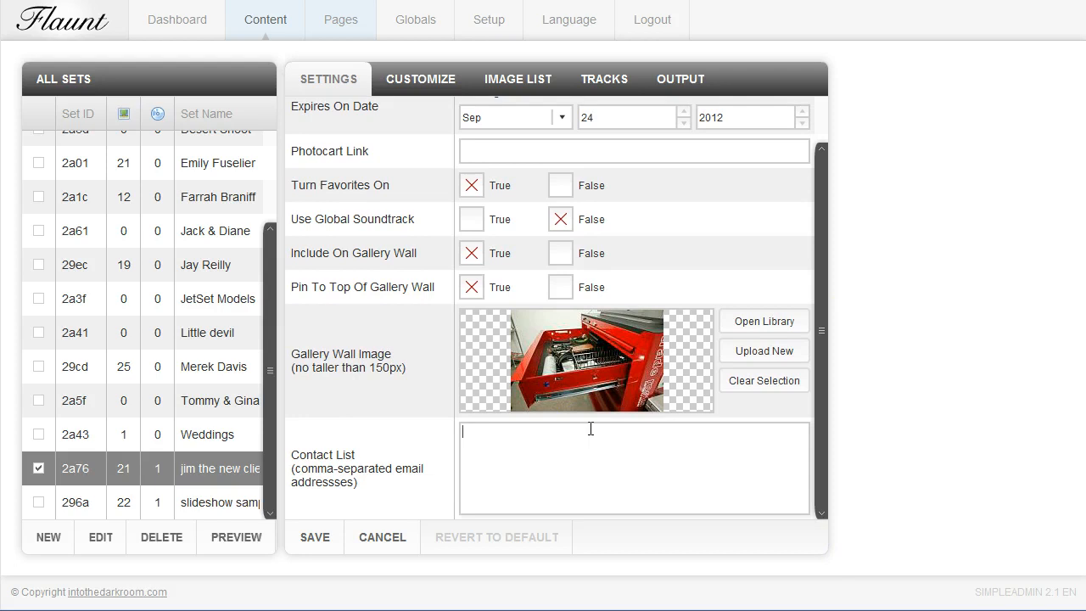
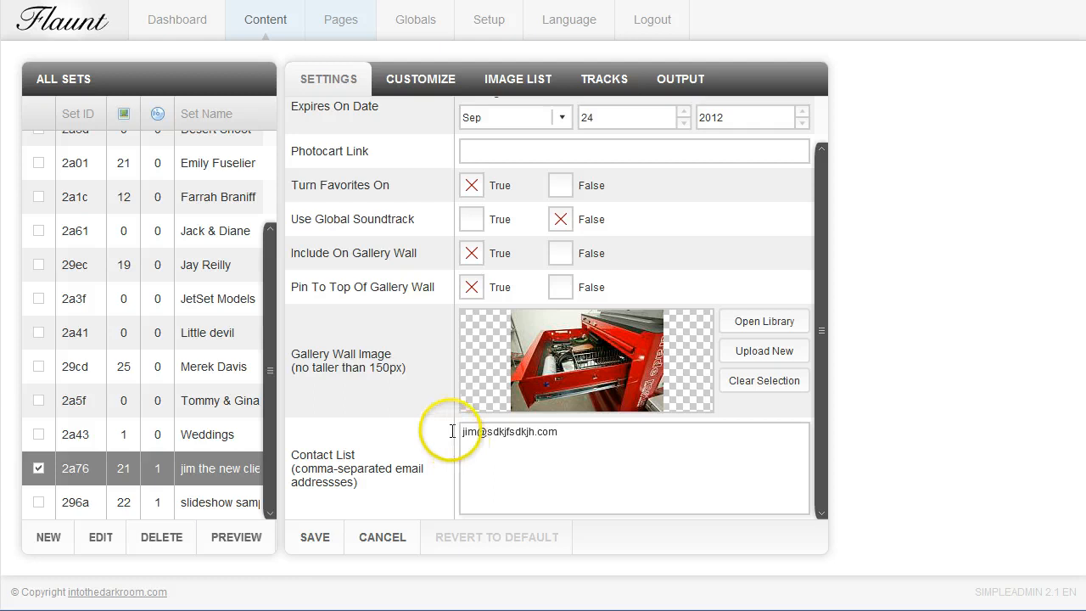
{"action": "left_click", "coordinate": [321, 539]}
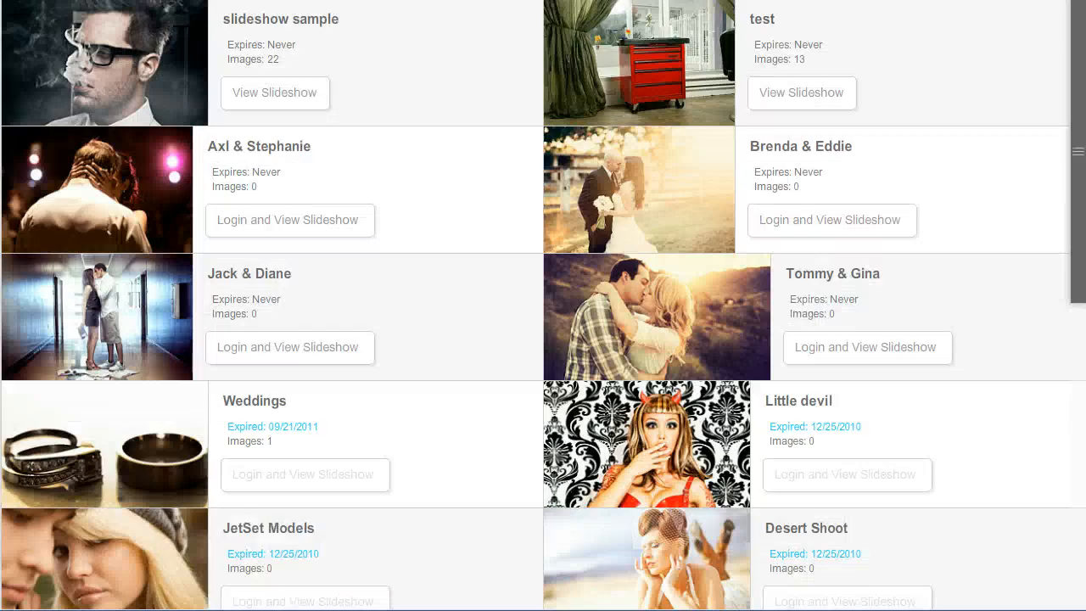
On the public gallery wall, log in to the new client set's slideshow with its password
{"action": "left_click", "coordinate": [201, 433]}
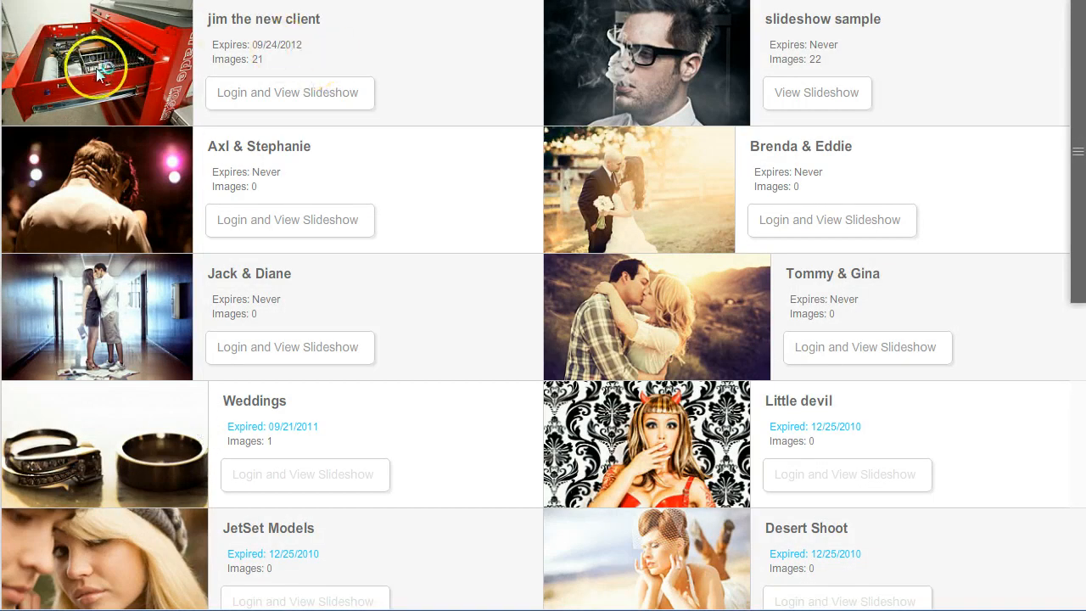
{"action": "left_click", "coordinate": [270, 94]}
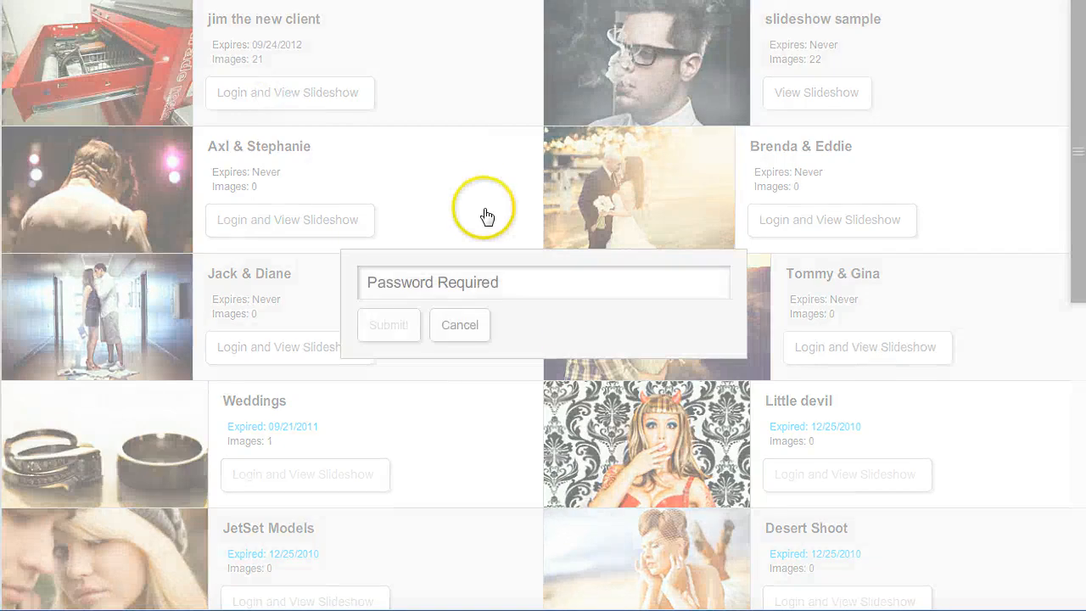
{"action": "left_click", "coordinate": [483, 285]}
{"action": "type", "text": "*****"}
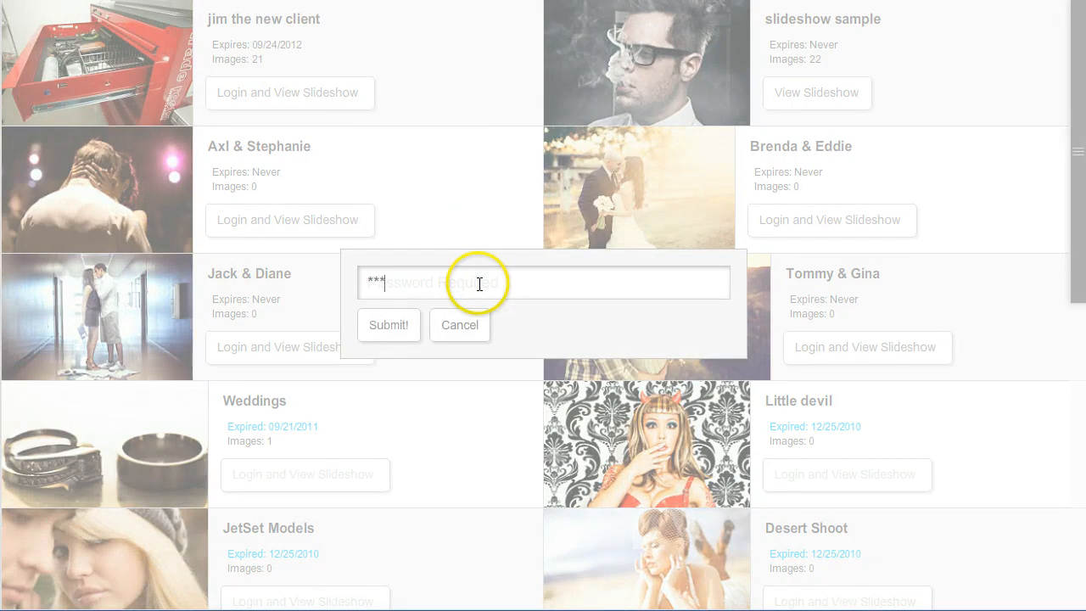
{"action": "type", "text": "***"}
{"action": "left_click", "coordinate": [392, 326]}
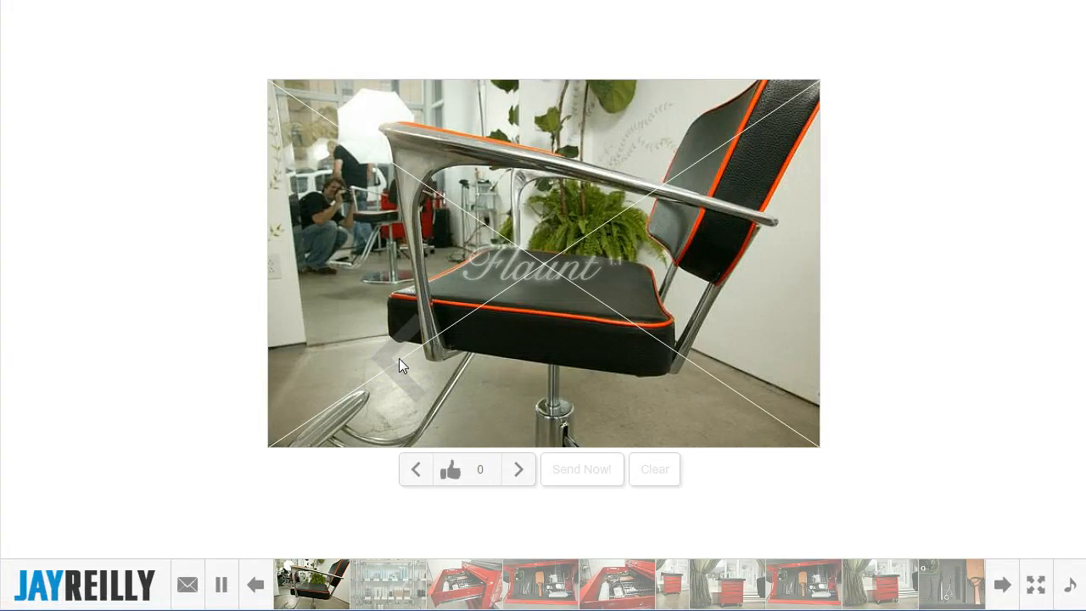
Mark the chair photo and the open red drawer photo as favorites, and view the form for sending them
{"action": "left_click", "coordinate": [448, 469]}
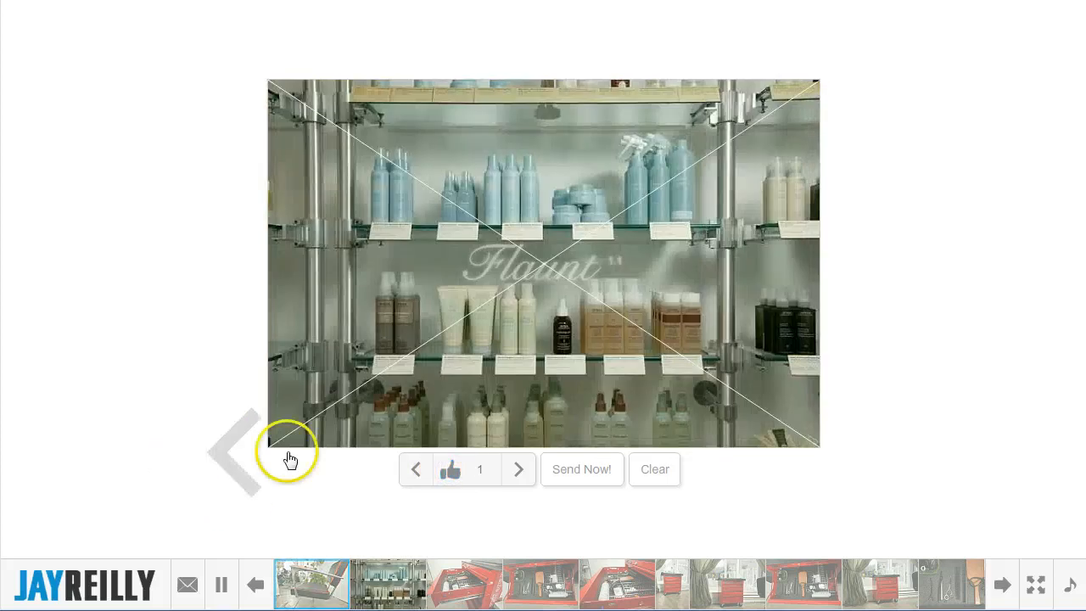
{"action": "left_click", "coordinate": [521, 574]}
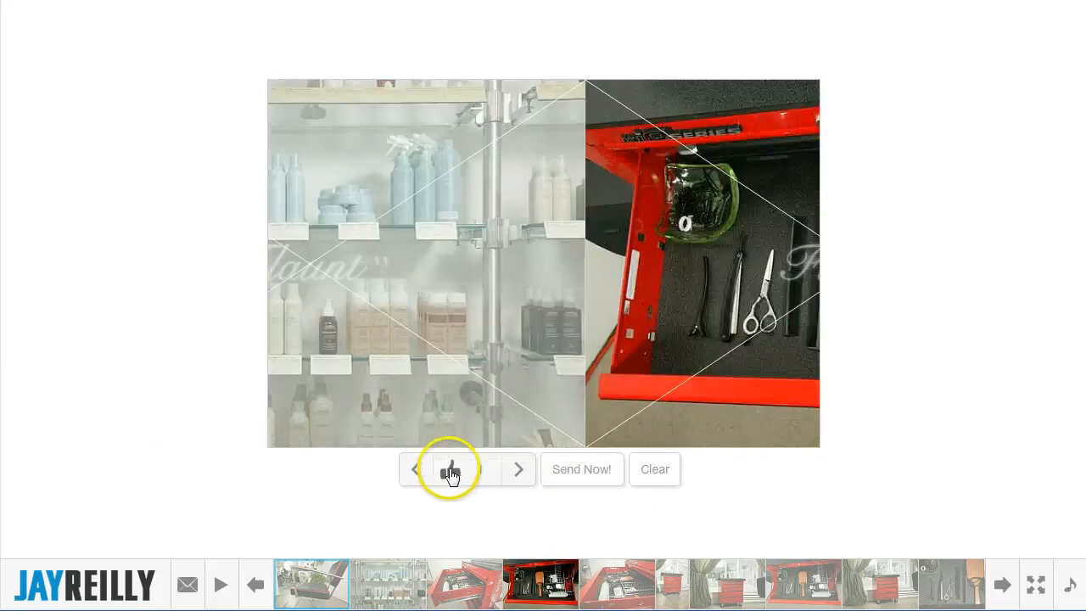
{"action": "left_click", "coordinate": [566, 478]}
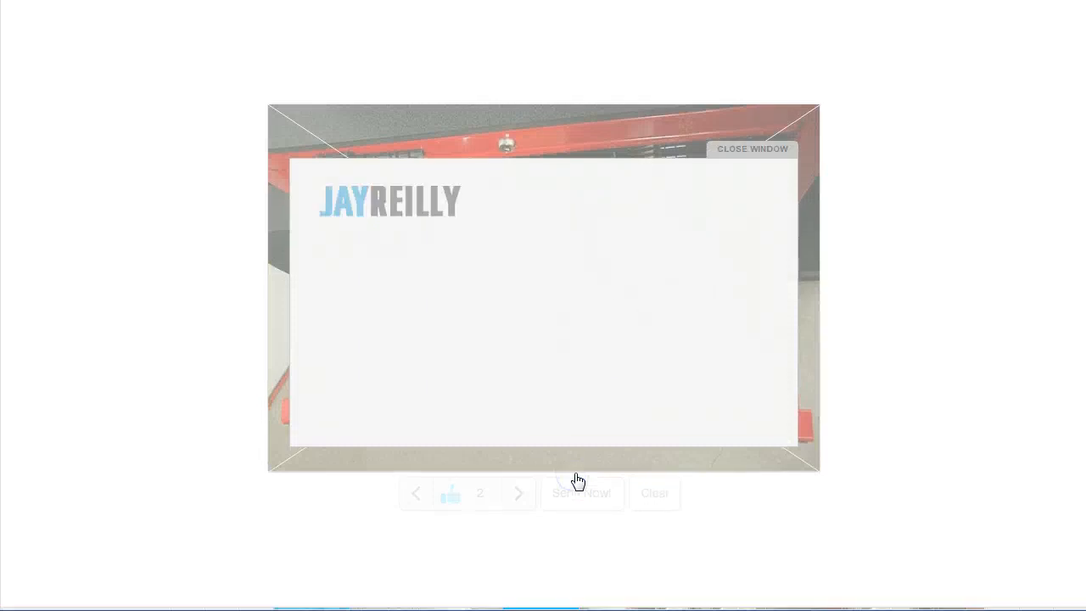
{"action": "left_click", "coordinate": [524, 248]}
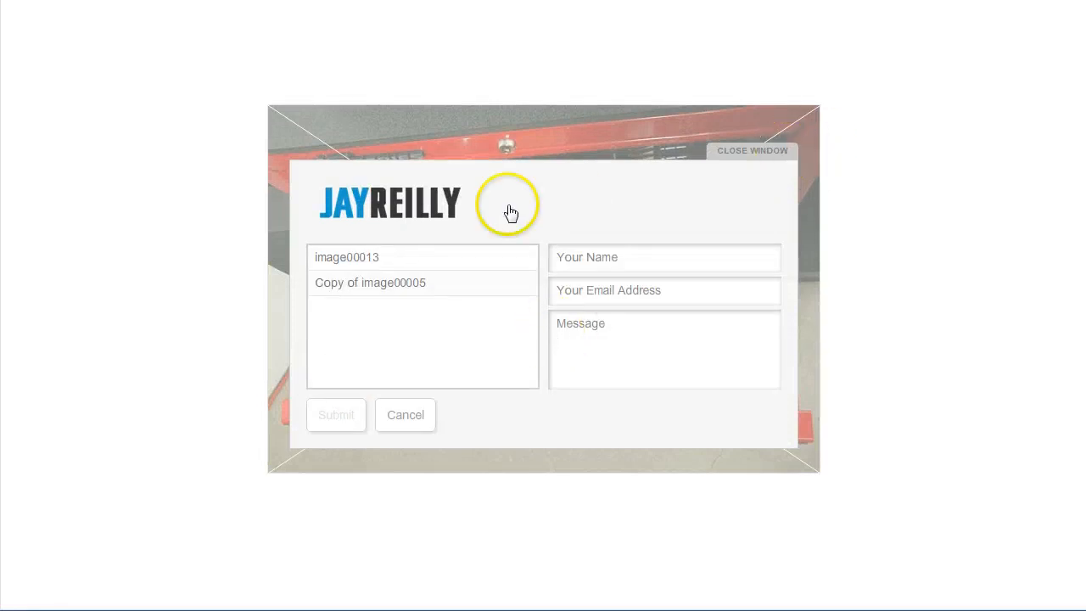
{"action": "left_click", "coordinate": [754, 152]}
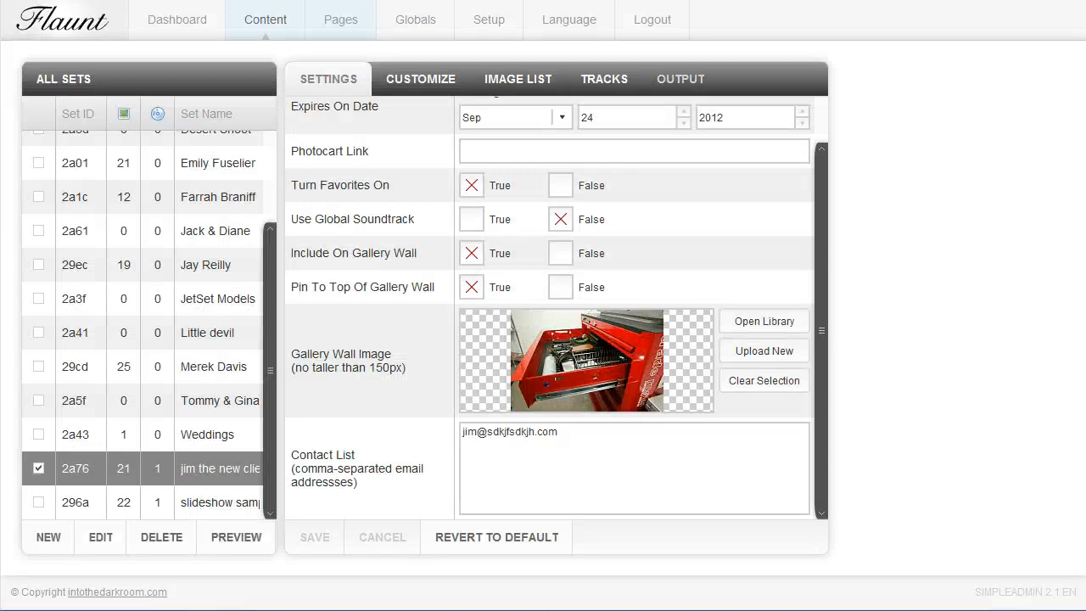
Switch the set's output in the admin to Bulk Email and include the contact list
{"action": "left_click", "coordinate": [681, 79]}
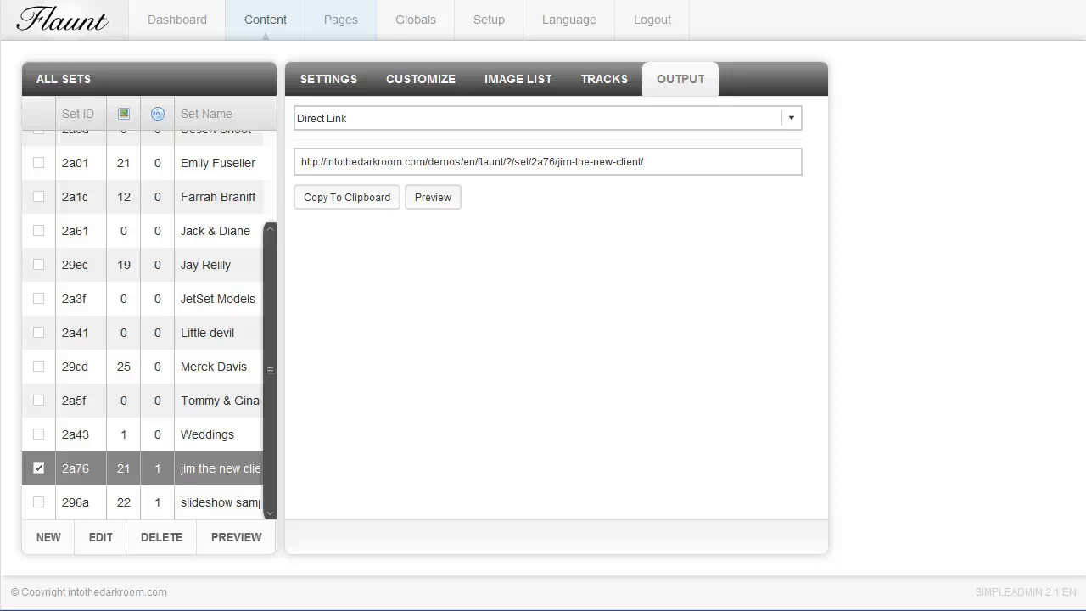
{"action": "left_click", "coordinate": [793, 121]}
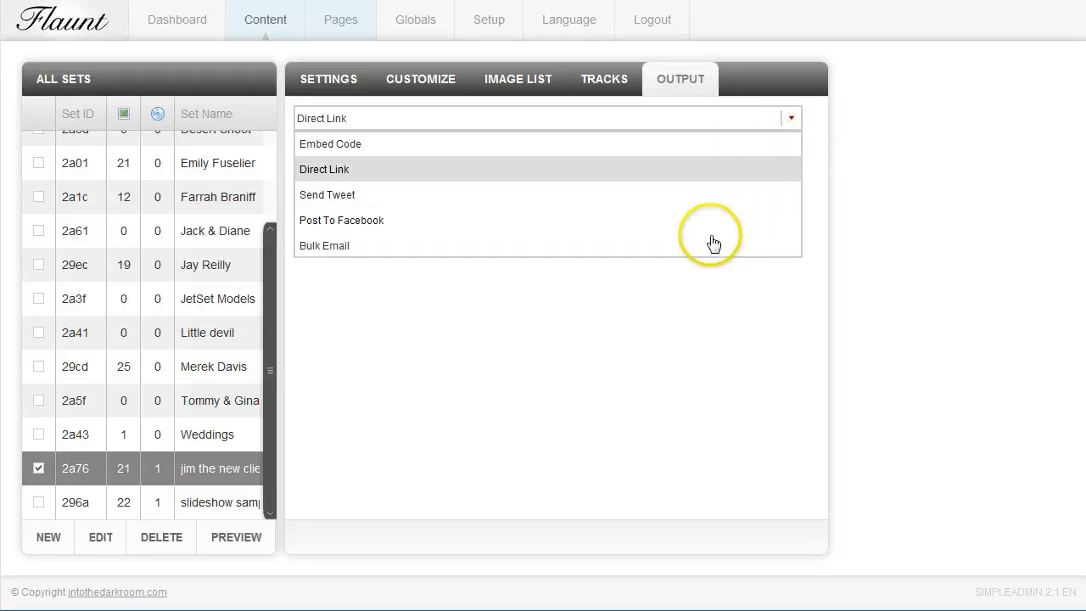
{"action": "left_click", "coordinate": [333, 246]}
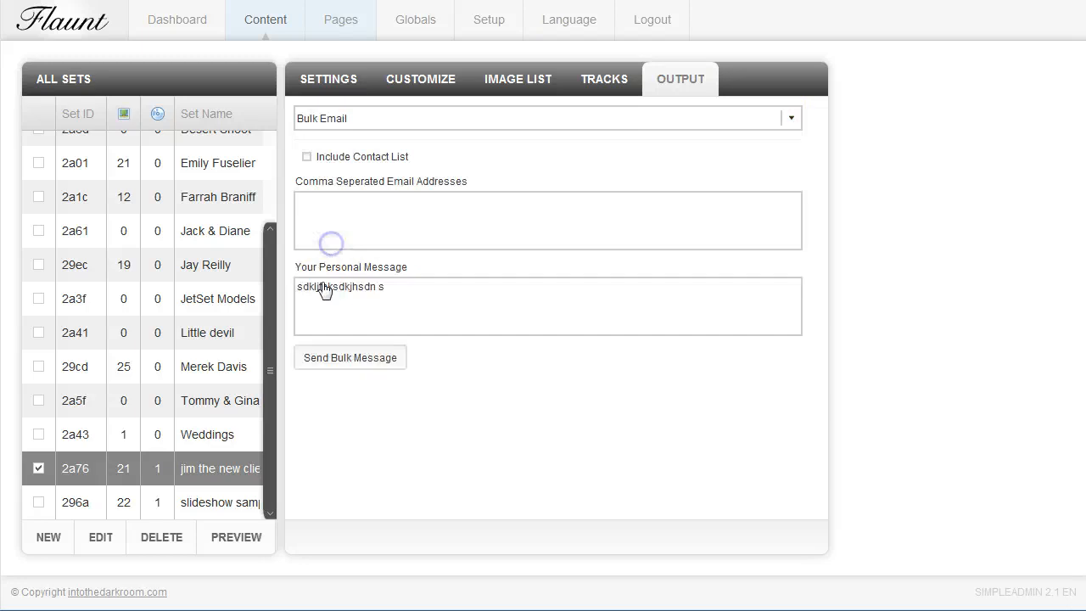
{"action": "left_click", "coordinate": [307, 158]}
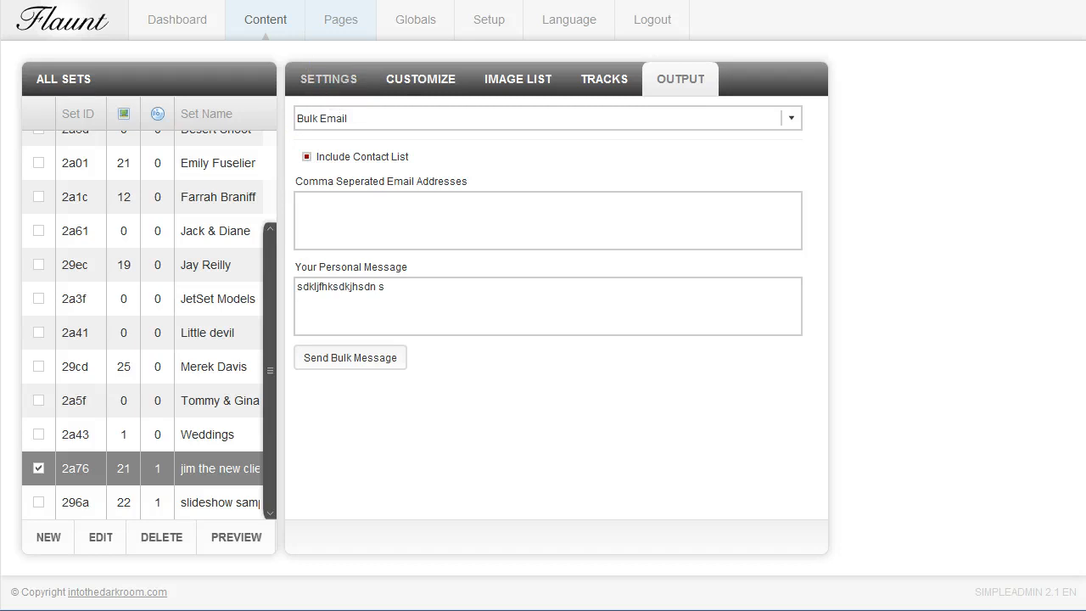
Add a second contact's email address, separated by a comma, to the set's contact list and save the settings
{"action": "left_click", "coordinate": [329, 79]}
{"action": "scroll", "coordinate": [557, 308], "scroll_direction": "down", "scroll_amount": 1}
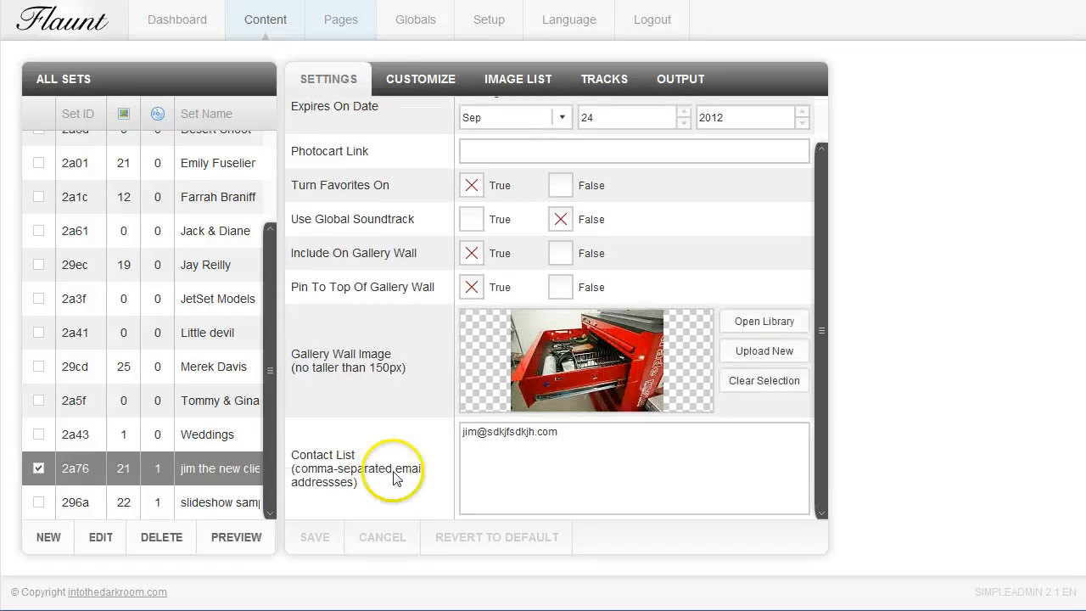
{"action": "left_click", "coordinate": [558, 431]}
{"action": "type", "text": ","}
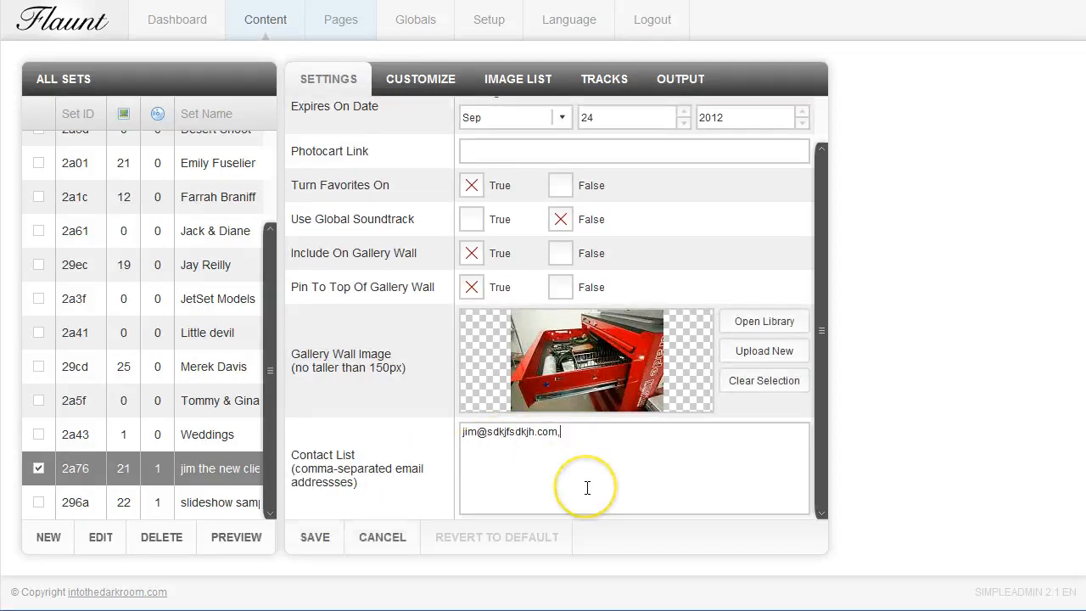
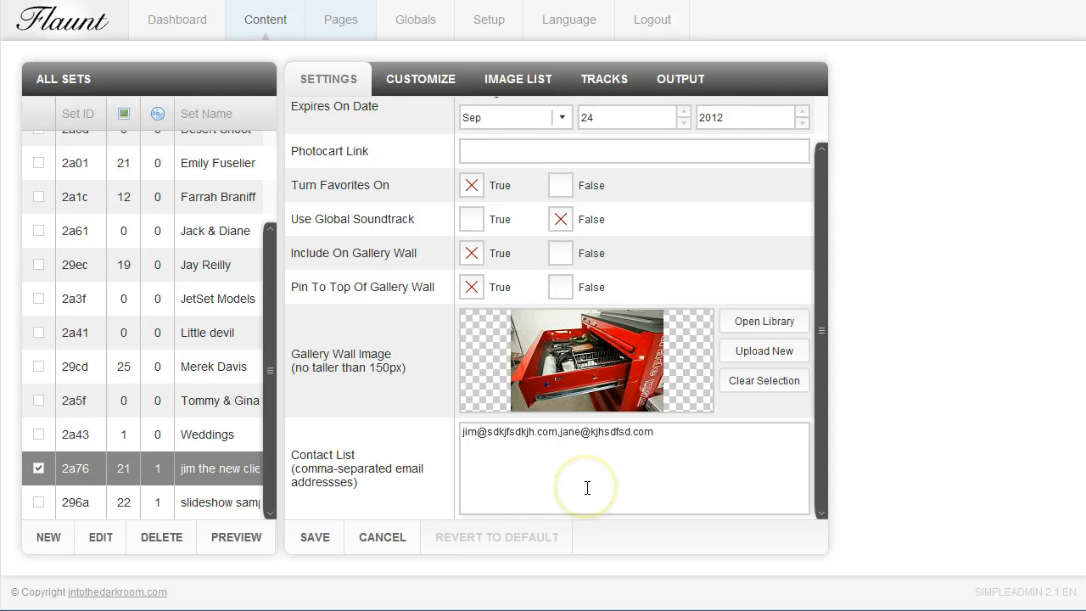
{"action": "left_click", "coordinate": [329, 545]}
Replace the bulk email's personal message with a greeting to both clients and "please take look.", and include the contact list
{"action": "left_click", "coordinate": [680, 81]}
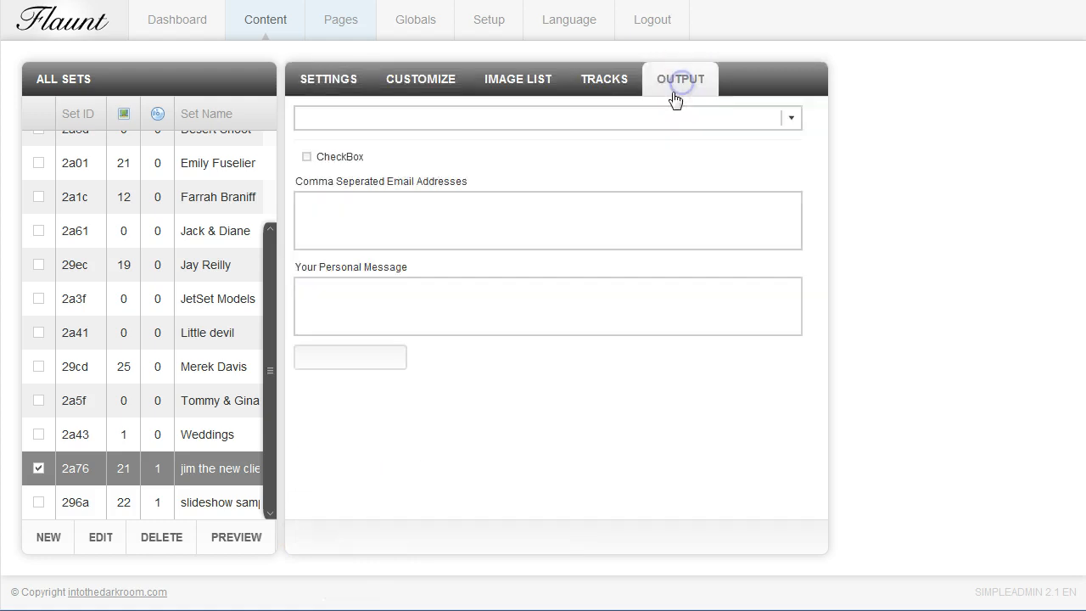
{"action": "left_click_drag", "start_coordinate": [376, 311], "coordinate": [271, 286]}
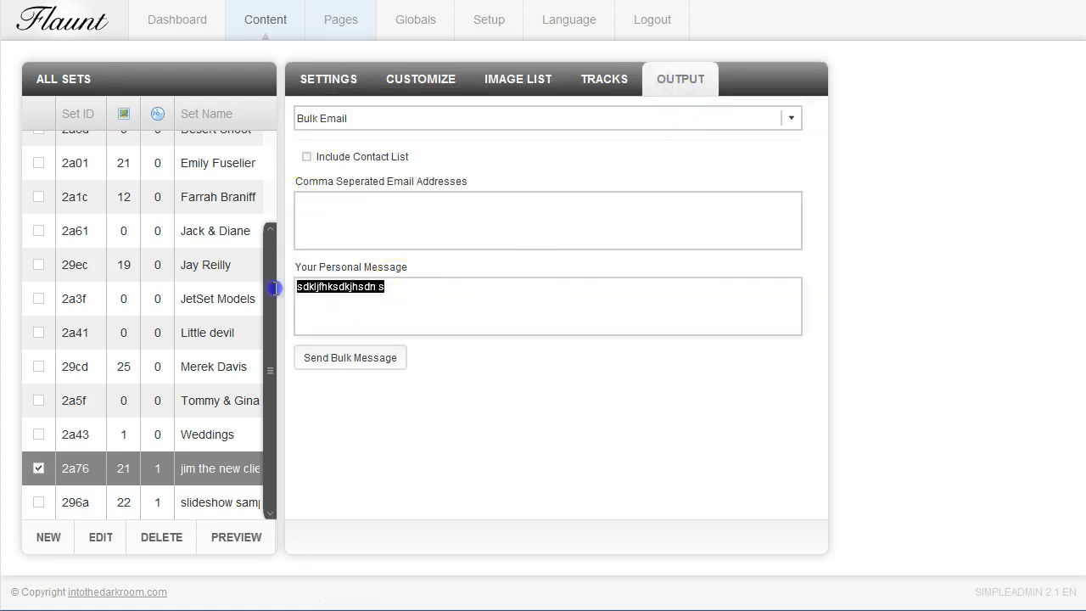
{"action": "type", "text": "jim and "}
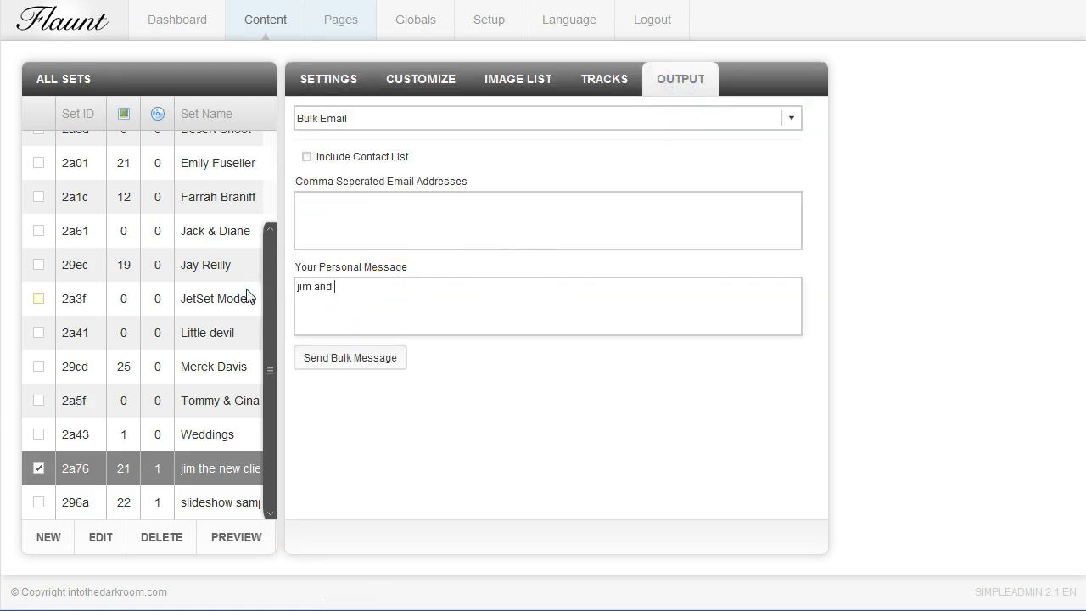
{"action": "type", "text": "jane, "}
{"action": "type", "text": "please take"}
{"action": "type", "text": " lokkk"}
{"action": "key", "text": "BackSpace"}
{"action": "key", "text": "BackSpace"}
{"action": "key", "text": "BackSpace"}
{"action": "type", "text": "ok."}
{"action": "left_click", "coordinate": [306, 157]}
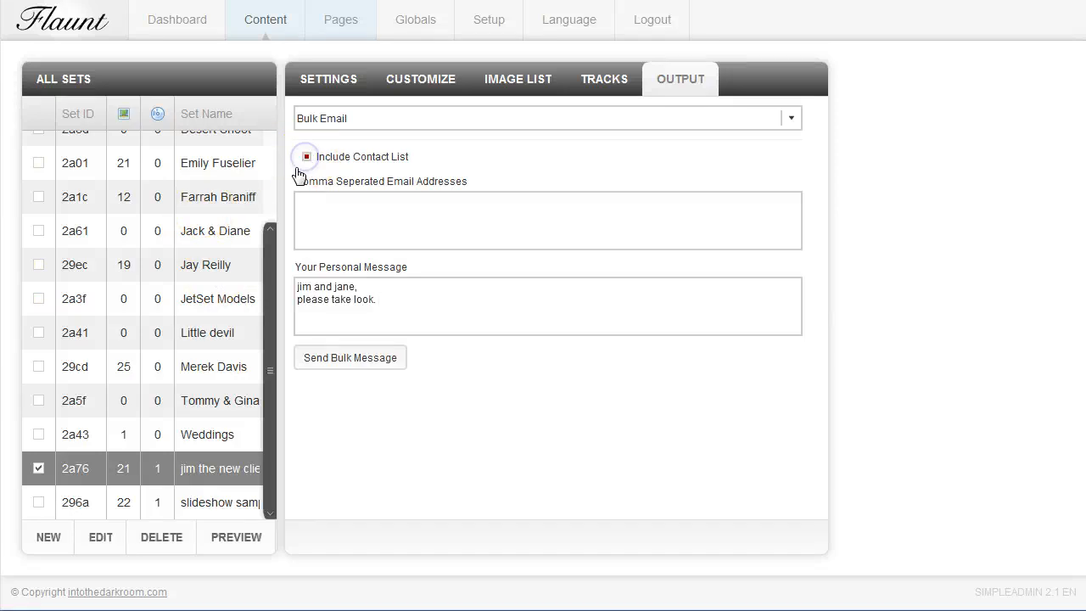
{"action": "left_click", "coordinate": [333, 201]}
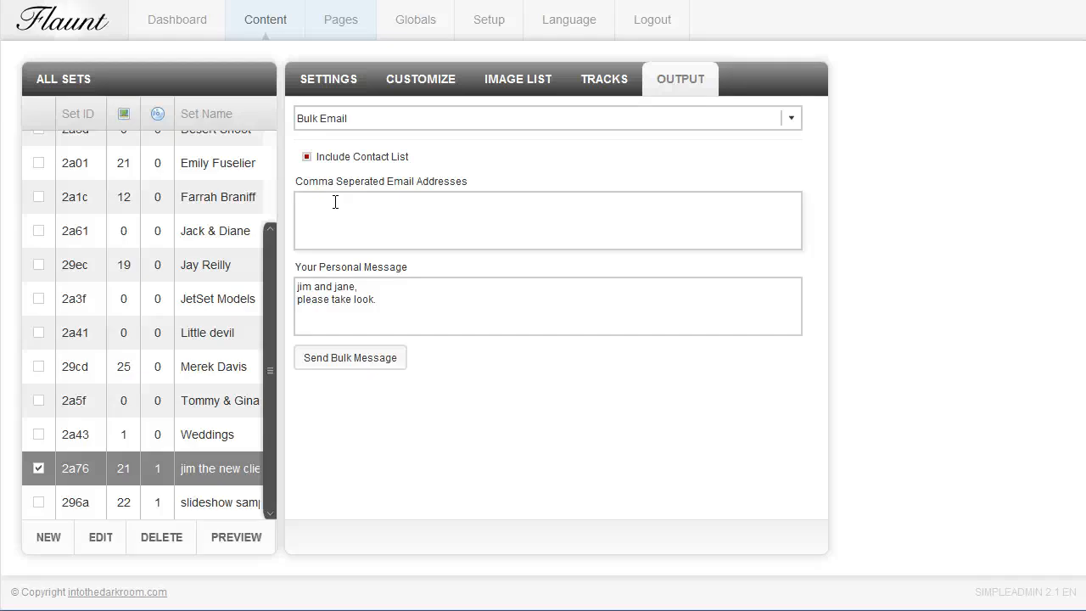
Add a friend's email address as an extra recipient of the bulk email
{"action": "left_click", "coordinate": [355, 360]}
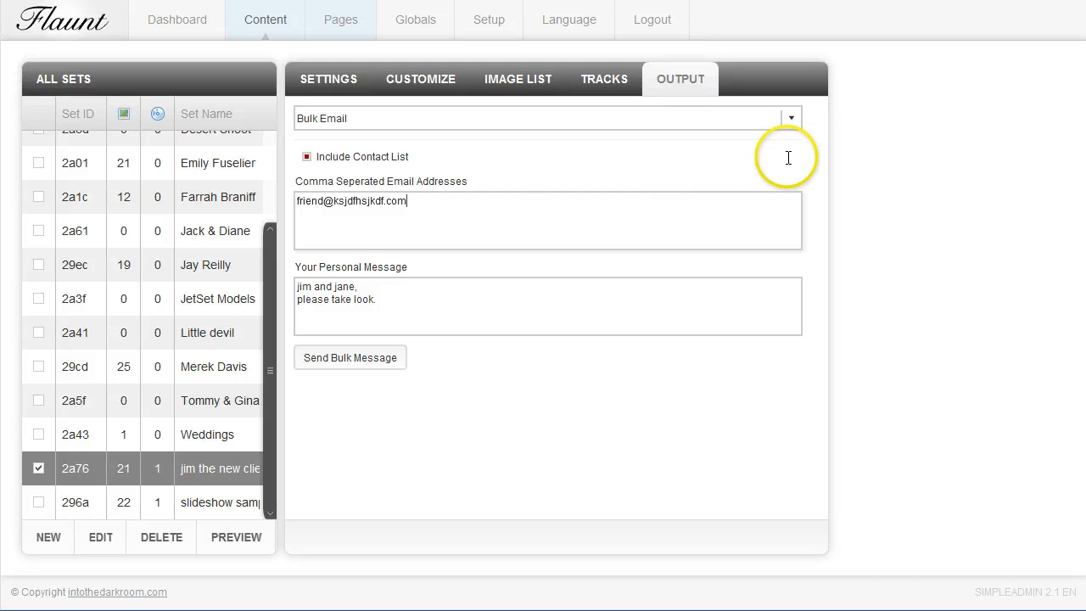
View the set's Send Tweet output option and its Post To Facebook option
{"action": "left_click", "coordinate": [788, 122]}
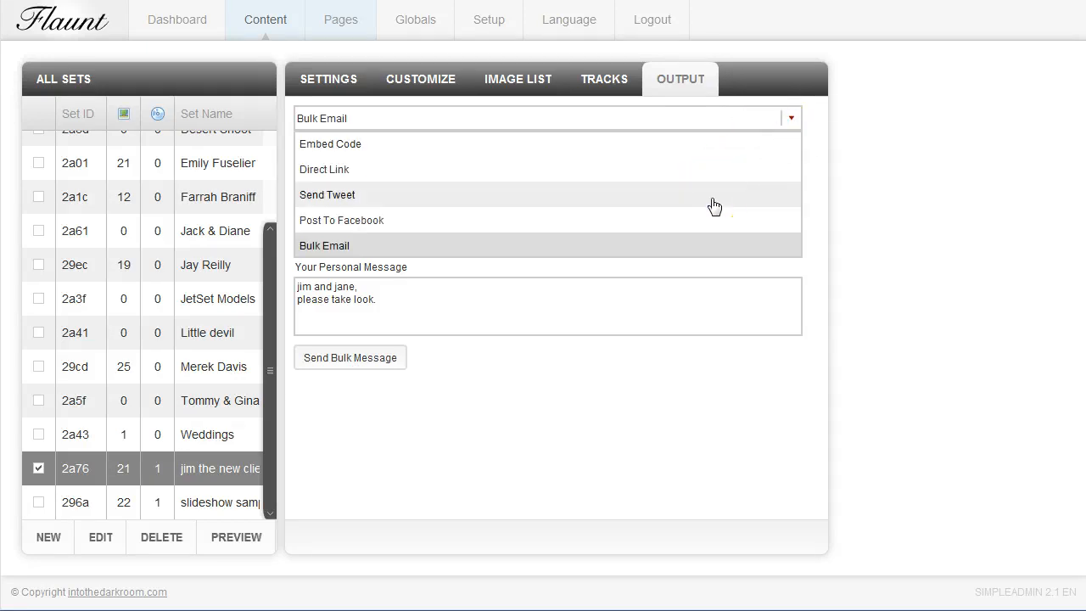
{"action": "left_click", "coordinate": [365, 194]}
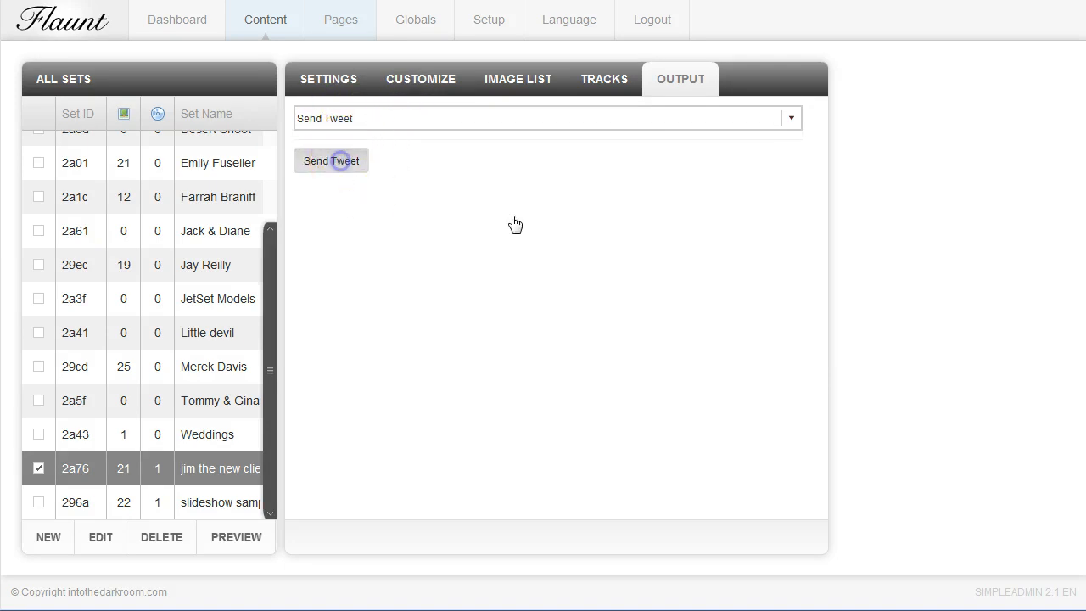
{"action": "left_click", "coordinate": [636, 283]}
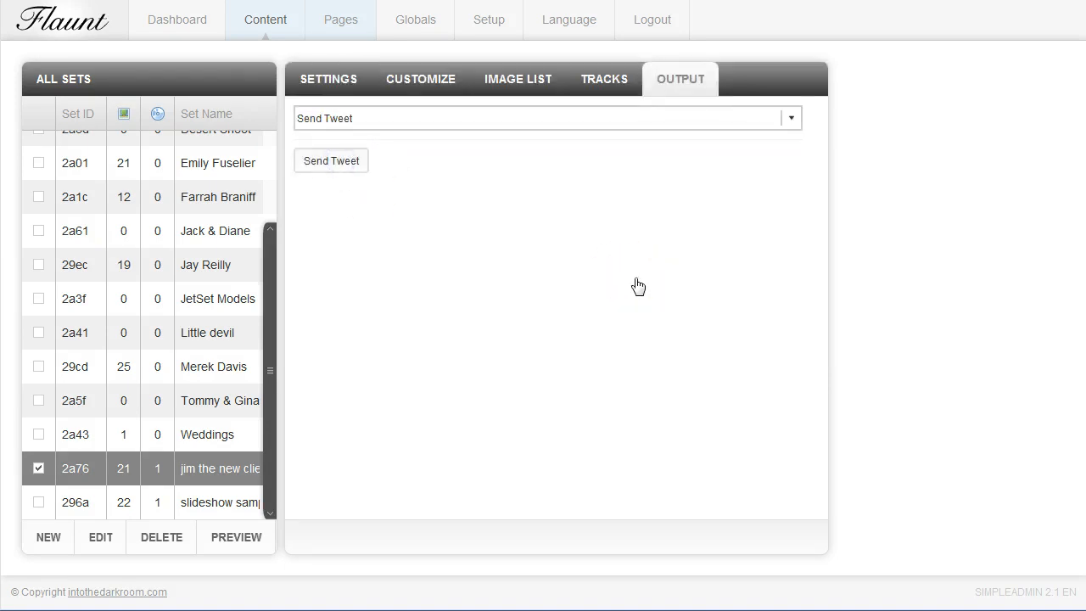
{"action": "left_click", "coordinate": [509, 285]}
{"action": "left_click", "coordinate": [790, 120]}
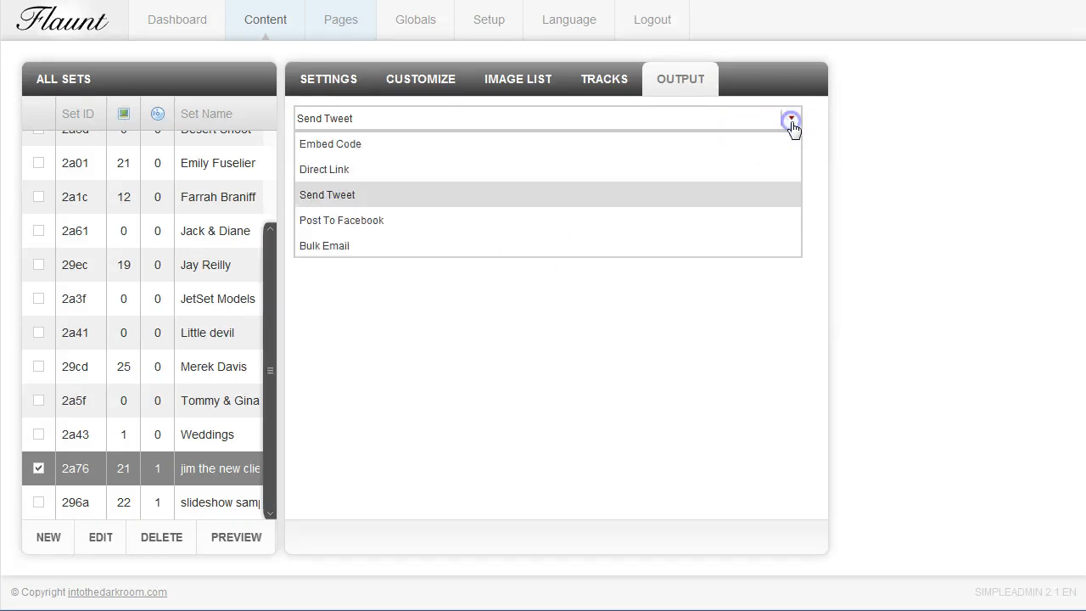
{"action": "left_click", "coordinate": [686, 221]}
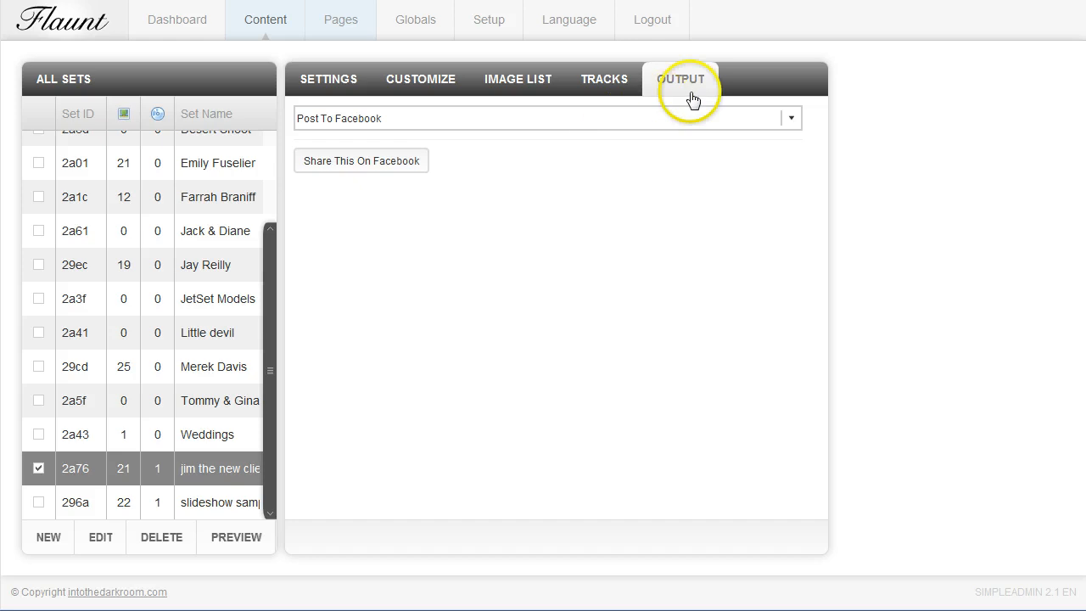
Switch the set's output to Embed Code and select the entire slideshow embed script
{"action": "left_click", "coordinate": [790, 119]}
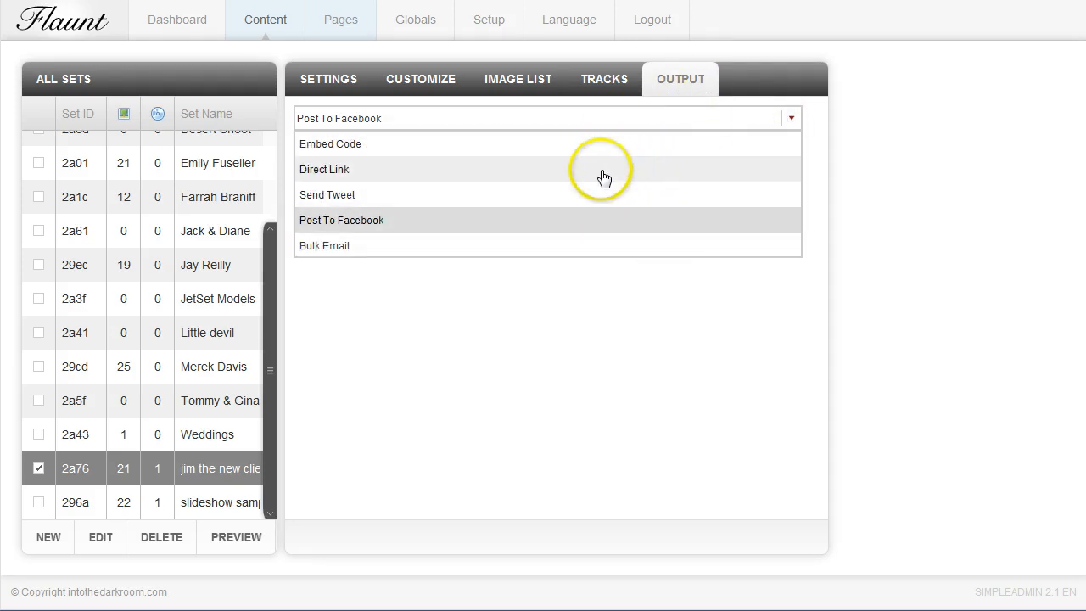
{"action": "left_click", "coordinate": [596, 144]}
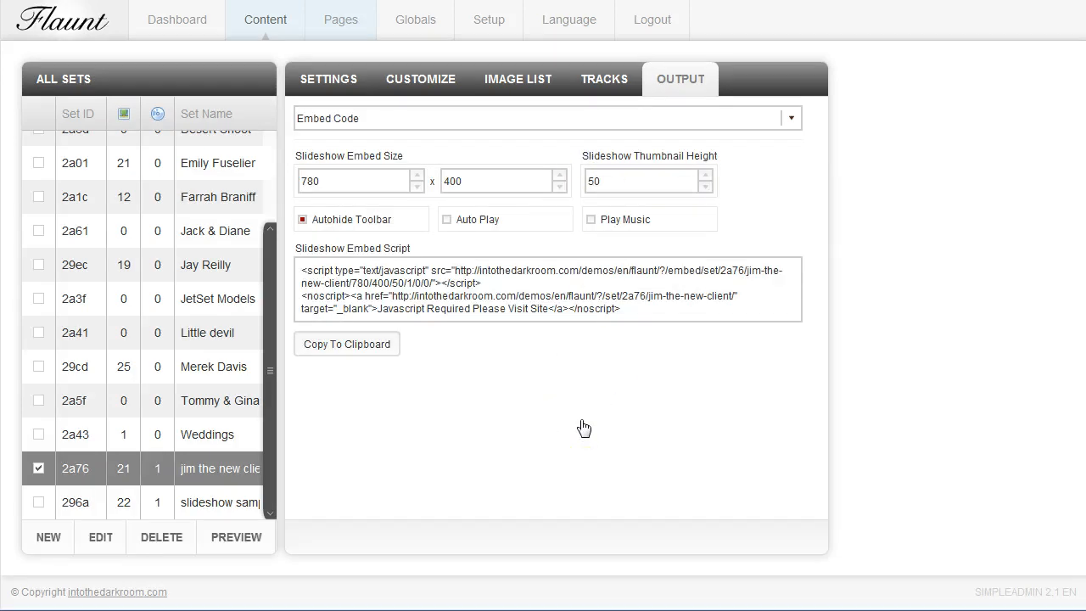
{"action": "left_click_drag", "start_coordinate": [628, 310], "coordinate": [279, 263]}
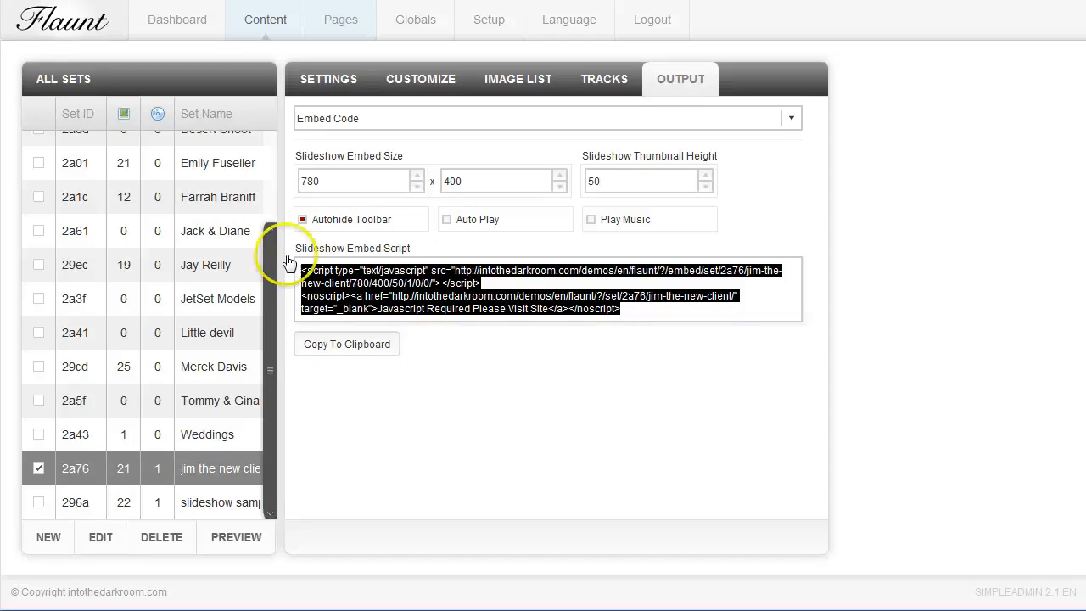
{"action": "left_click", "coordinate": [739, 218]}
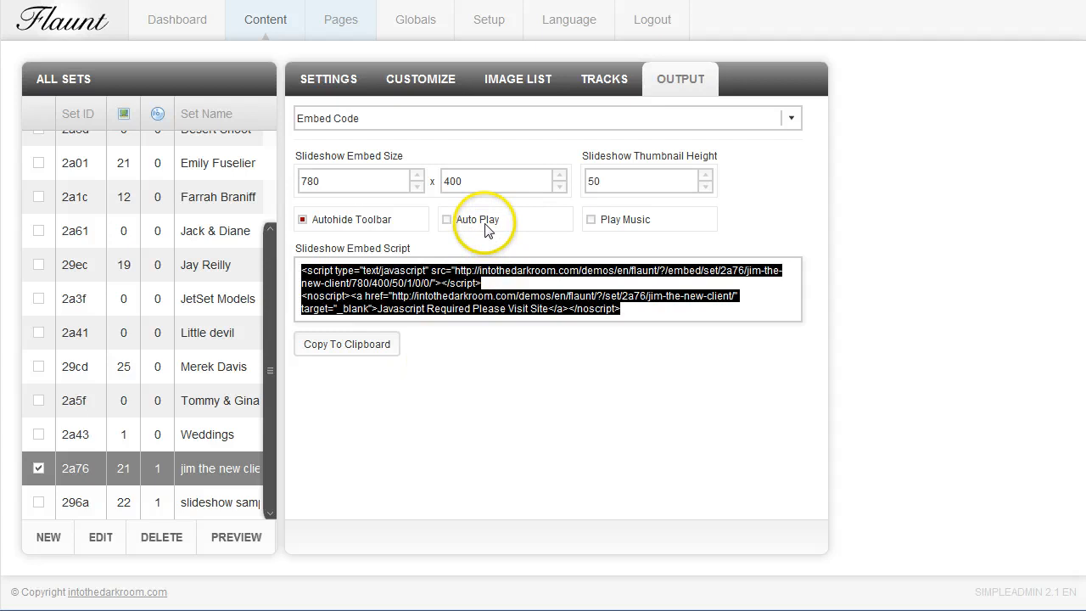
Turn Play Music and Auto Play on and off again for the slideshow embed, and reselect the full embed script
{"action": "left_click", "coordinate": [594, 221]}
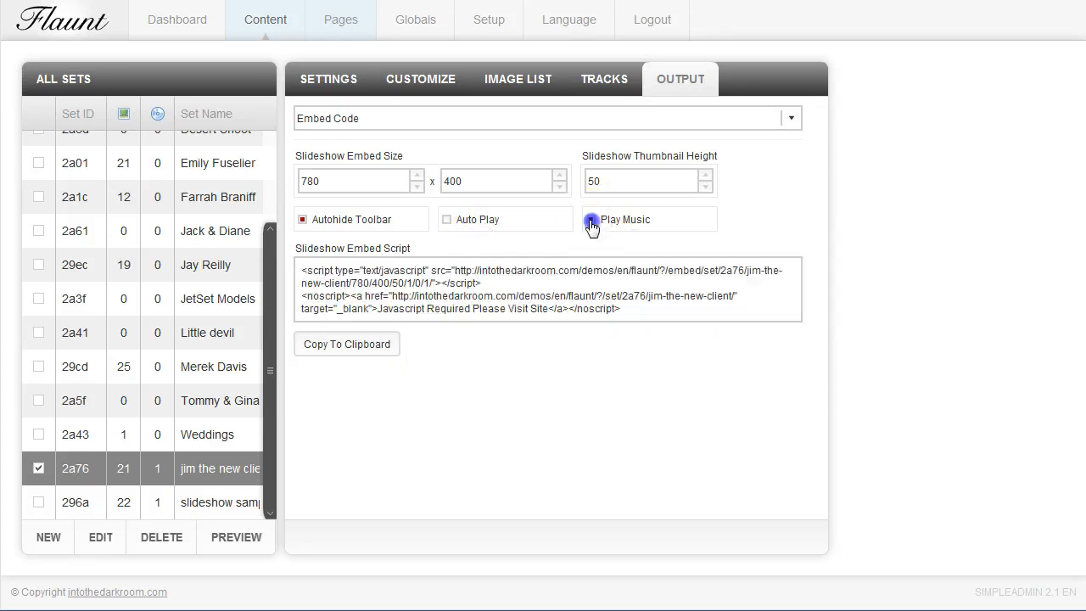
{"action": "left_click", "coordinate": [446, 220]}
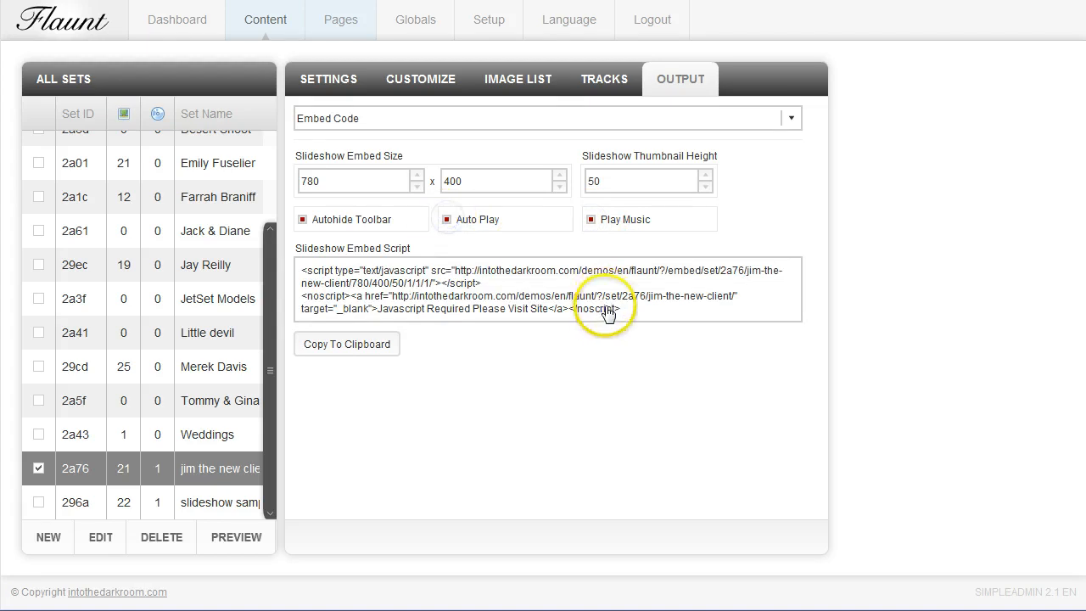
{"action": "left_click", "coordinate": [592, 221]}
{"action": "left_click", "coordinate": [447, 220]}
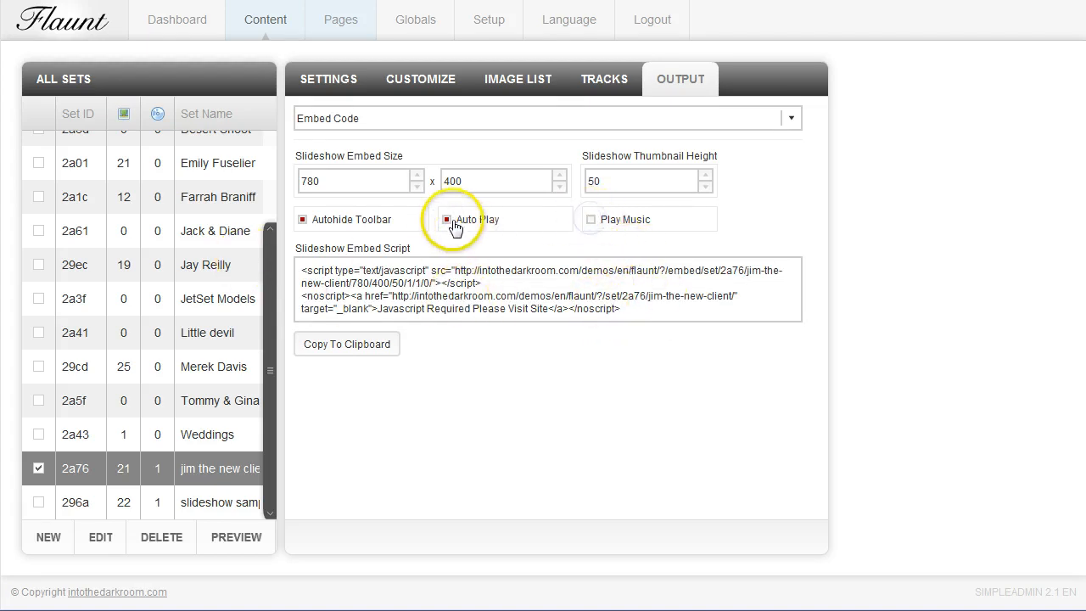
{"action": "left_click_drag", "start_coordinate": [656, 323], "coordinate": [273, 272]}
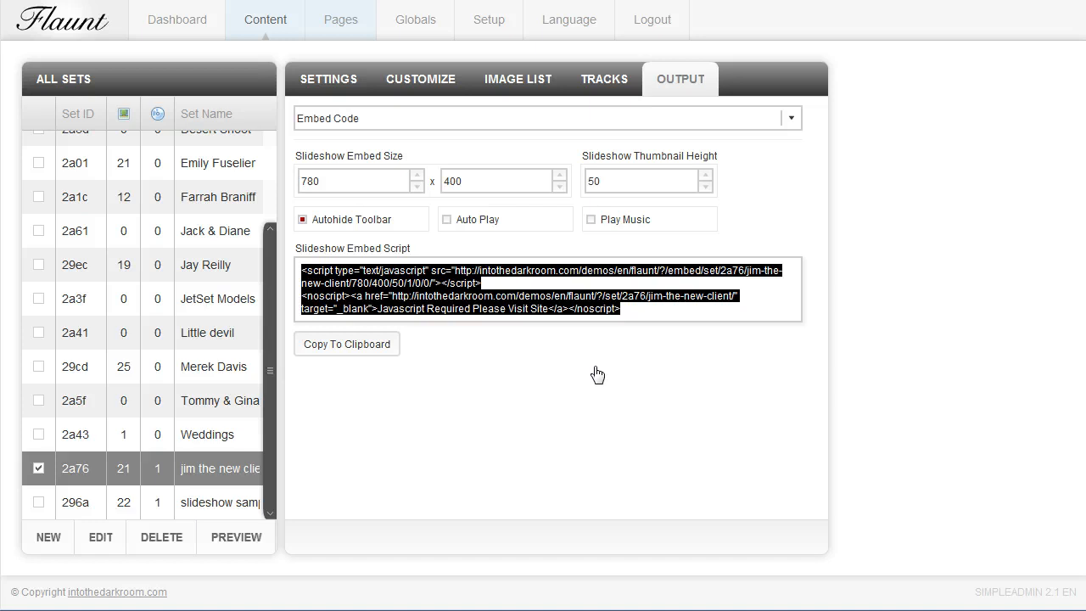
In the set's customization options, switch Loop Soundtrack to False and back to True
{"action": "left_click", "coordinate": [403, 100]}
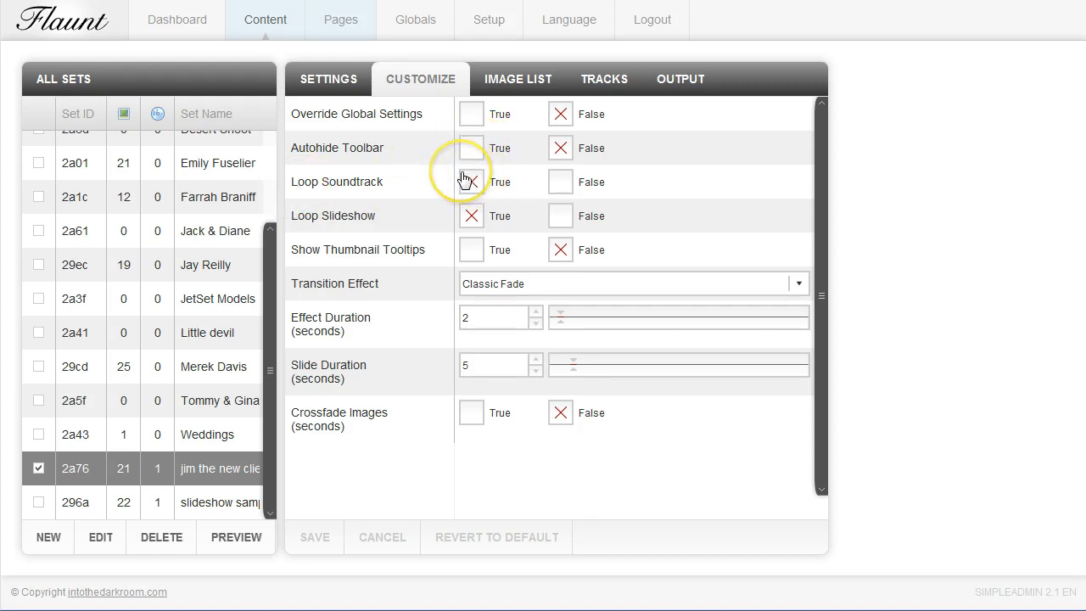
{"action": "left_click", "coordinate": [559, 184]}
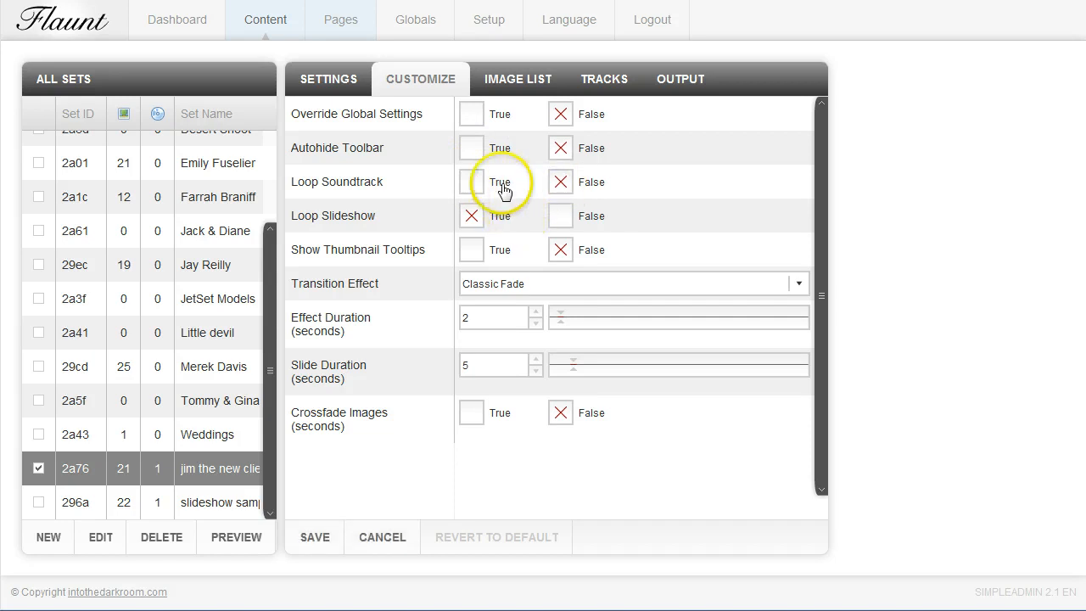
{"action": "left_click", "coordinate": [471, 182]}
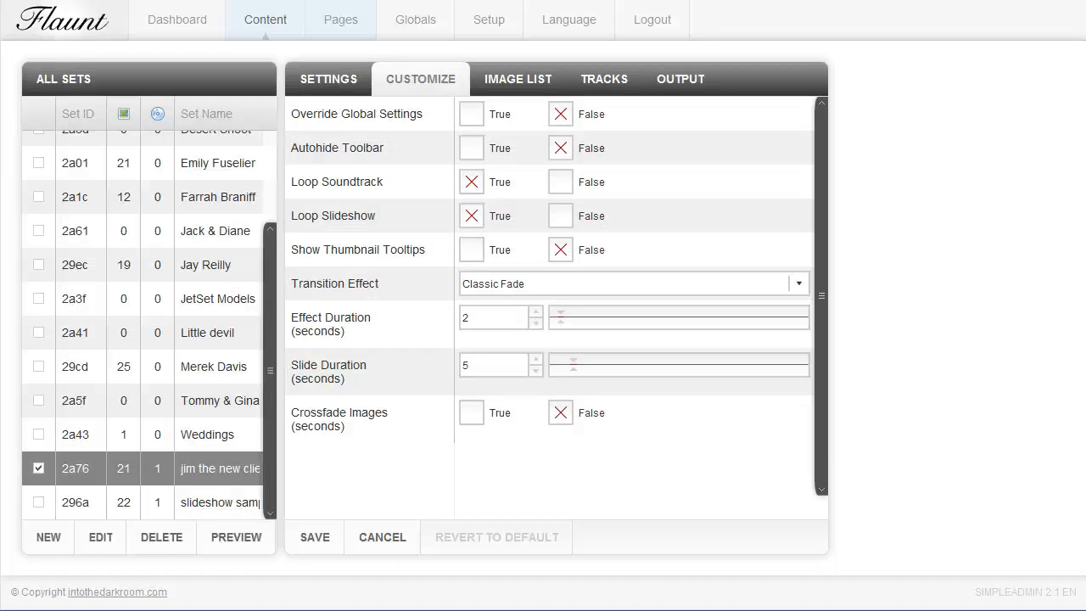
View the transition effects available for the set's slideshow
{"action": "left_click", "coordinate": [798, 284]}
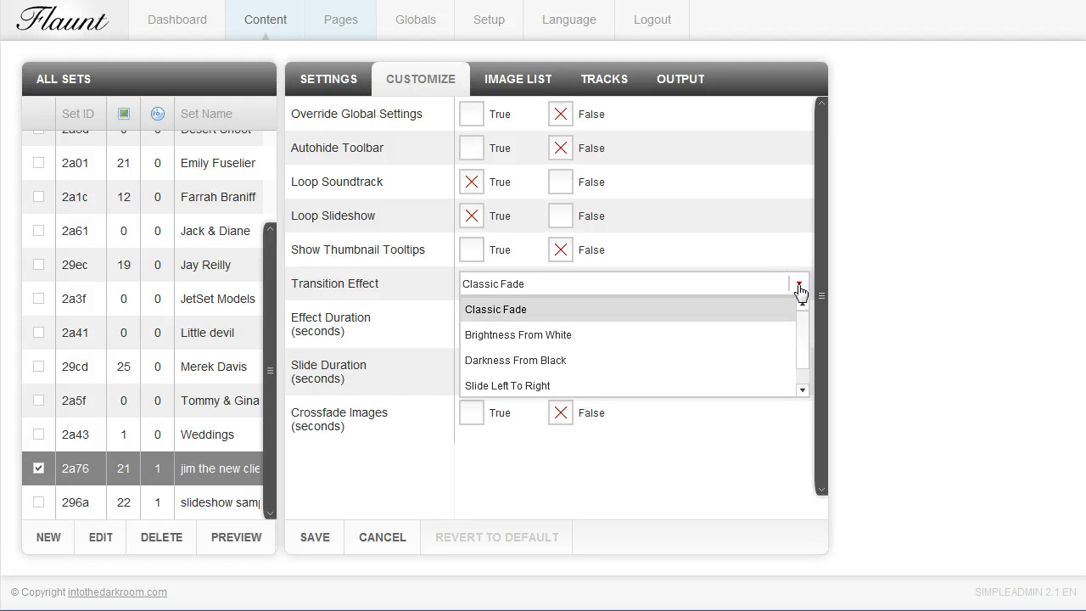
{"action": "left_click", "coordinate": [799, 285]}
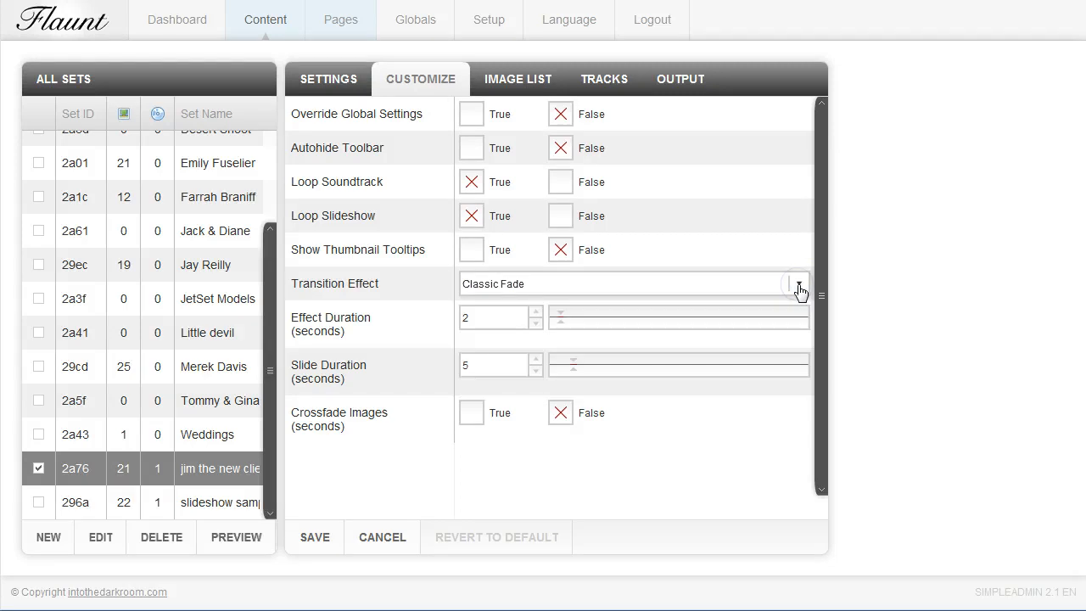
{"action": "left_click", "coordinate": [799, 286]}
{"action": "left_click", "coordinate": [798, 286]}
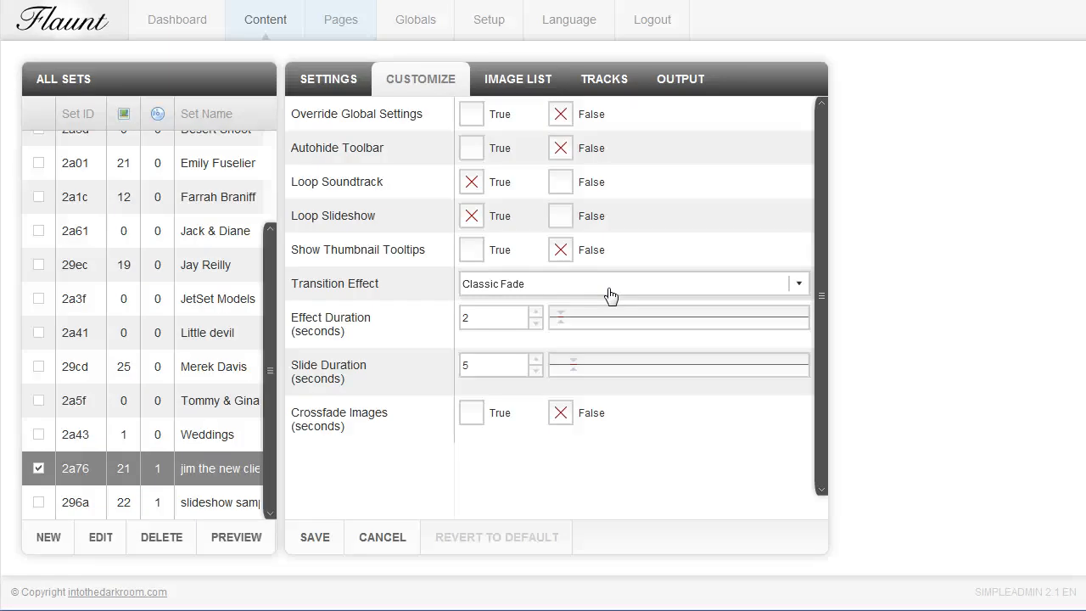
Review the set's general settings, including its password, expiry date, favorites and gallery wall options
{"action": "left_click", "coordinate": [409, 167]}
{"action": "left_click", "coordinate": [329, 80]}
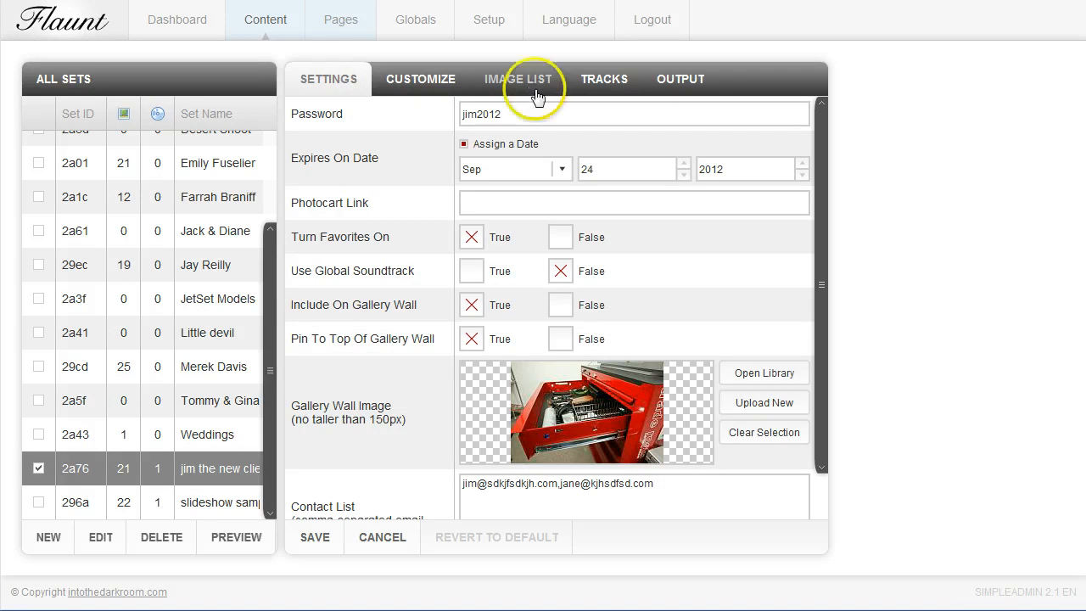
{"action": "left_click_drag", "start_coordinate": [820, 264], "coordinate": [837, 189]}
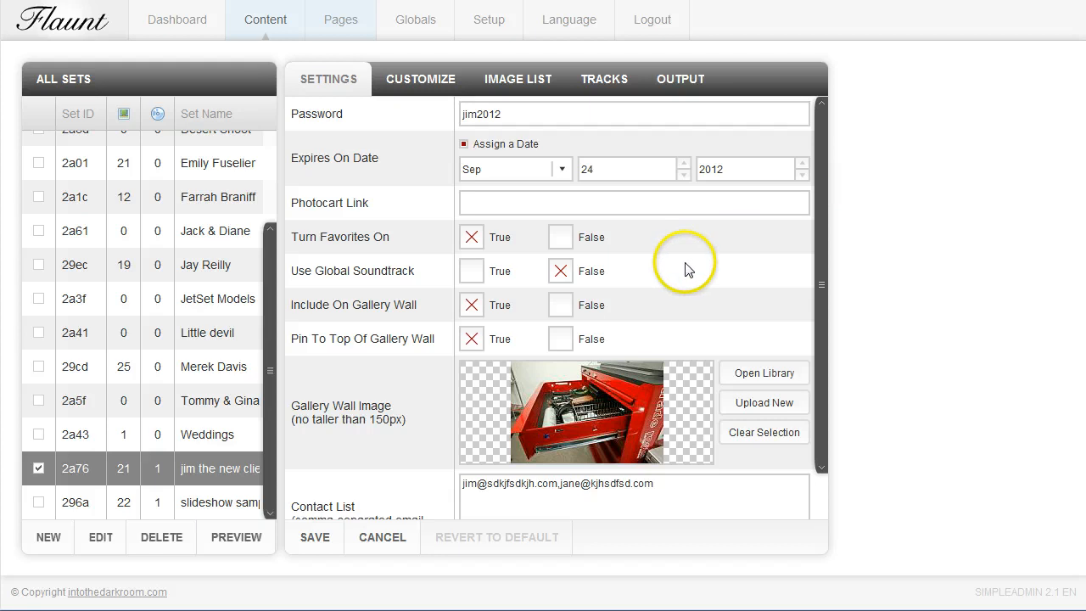